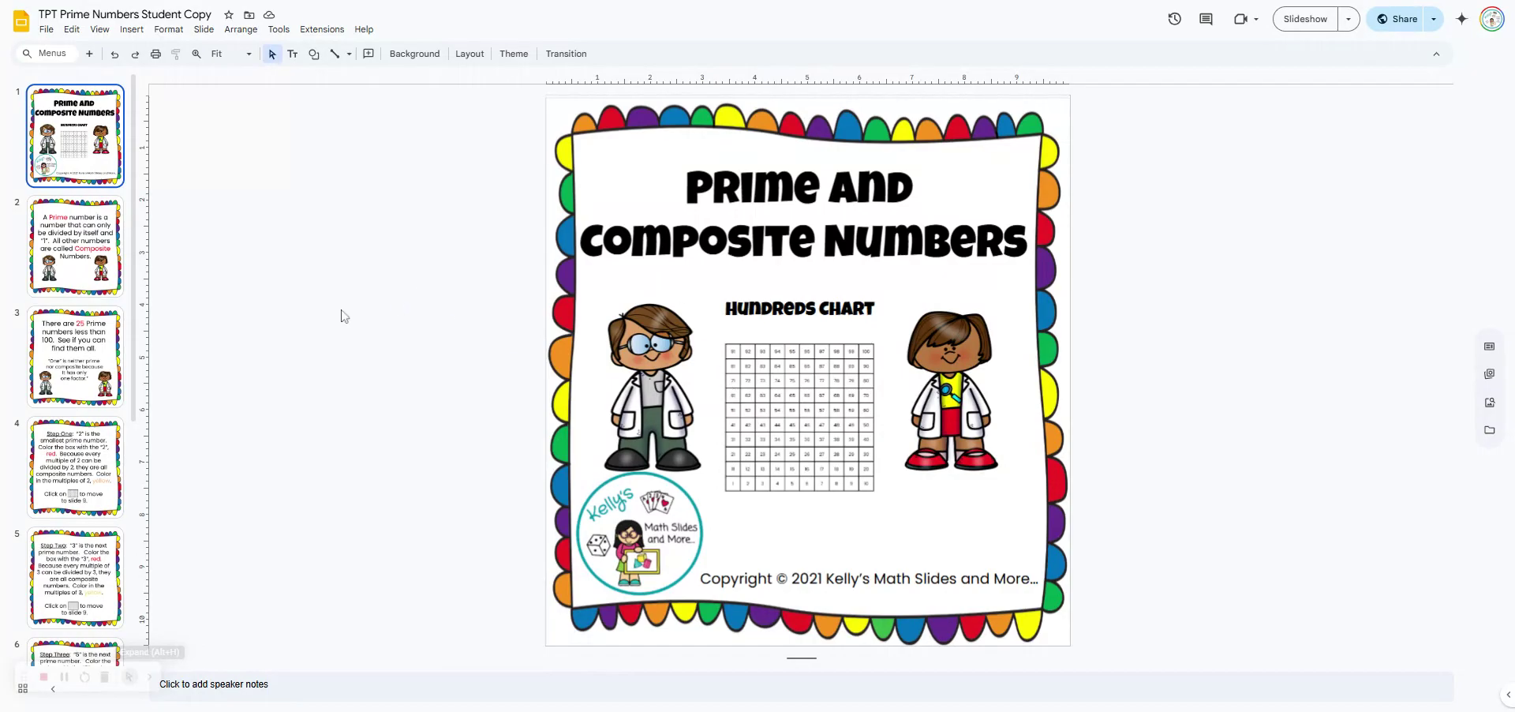
Step: Move past the title slide through the prime-number definition slide toward the Step One slide
{"action": "left_click", "coordinate": [68, 241]}
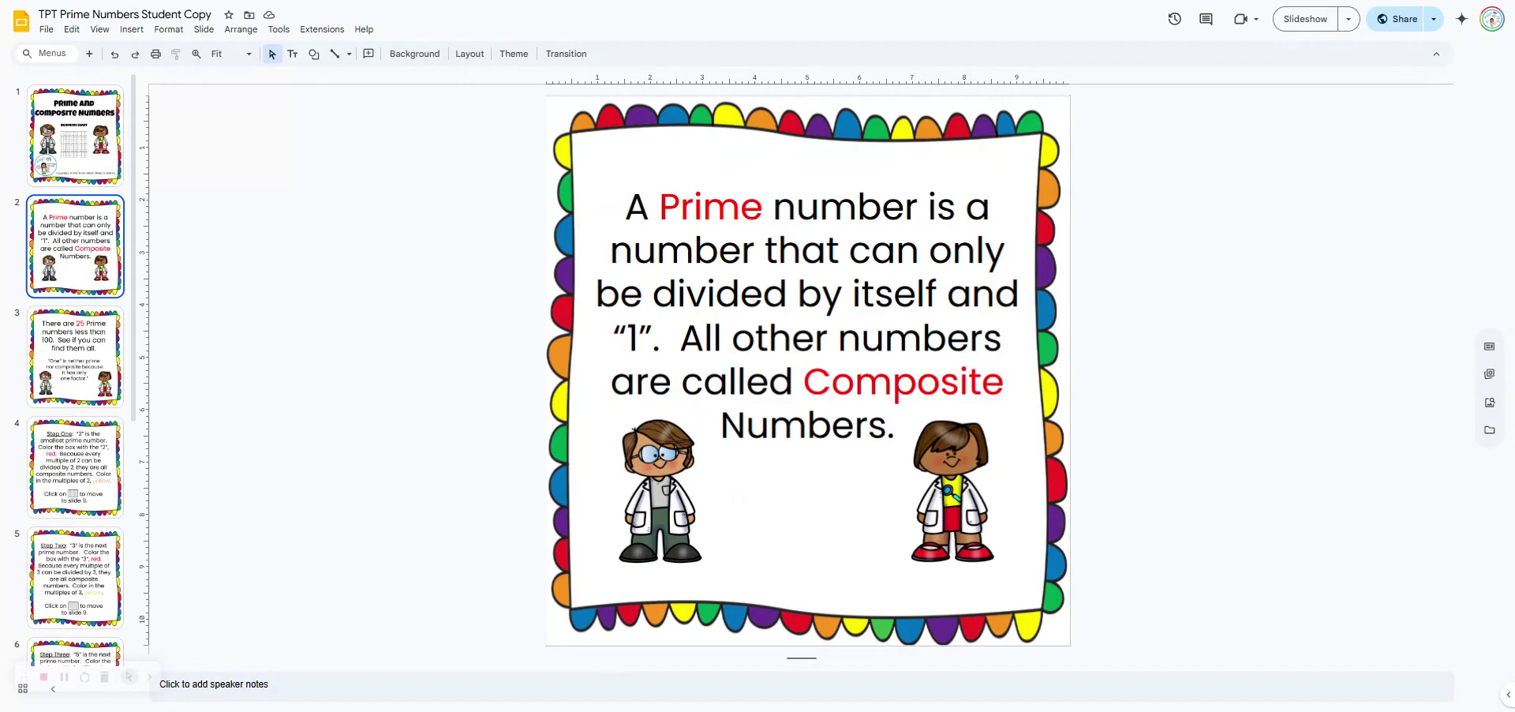
{"action": "key", "text": "Down"}
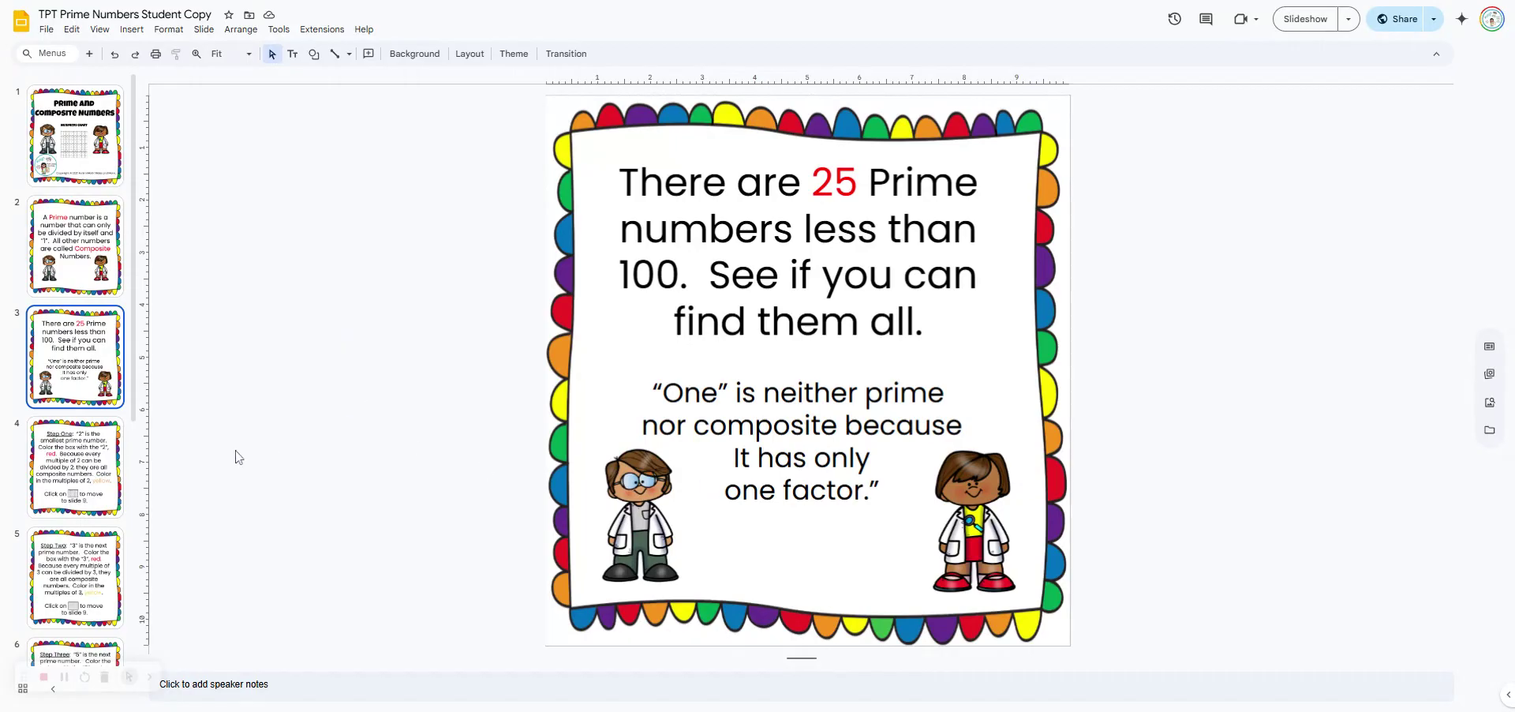
{"action": "scroll", "coordinate": [111, 477], "scroll_direction": "down", "scroll_amount": 1}
Step: Open the Step One slide and follow its hundreds chart image link to slide 9
{"action": "left_click", "coordinate": [109, 475]}
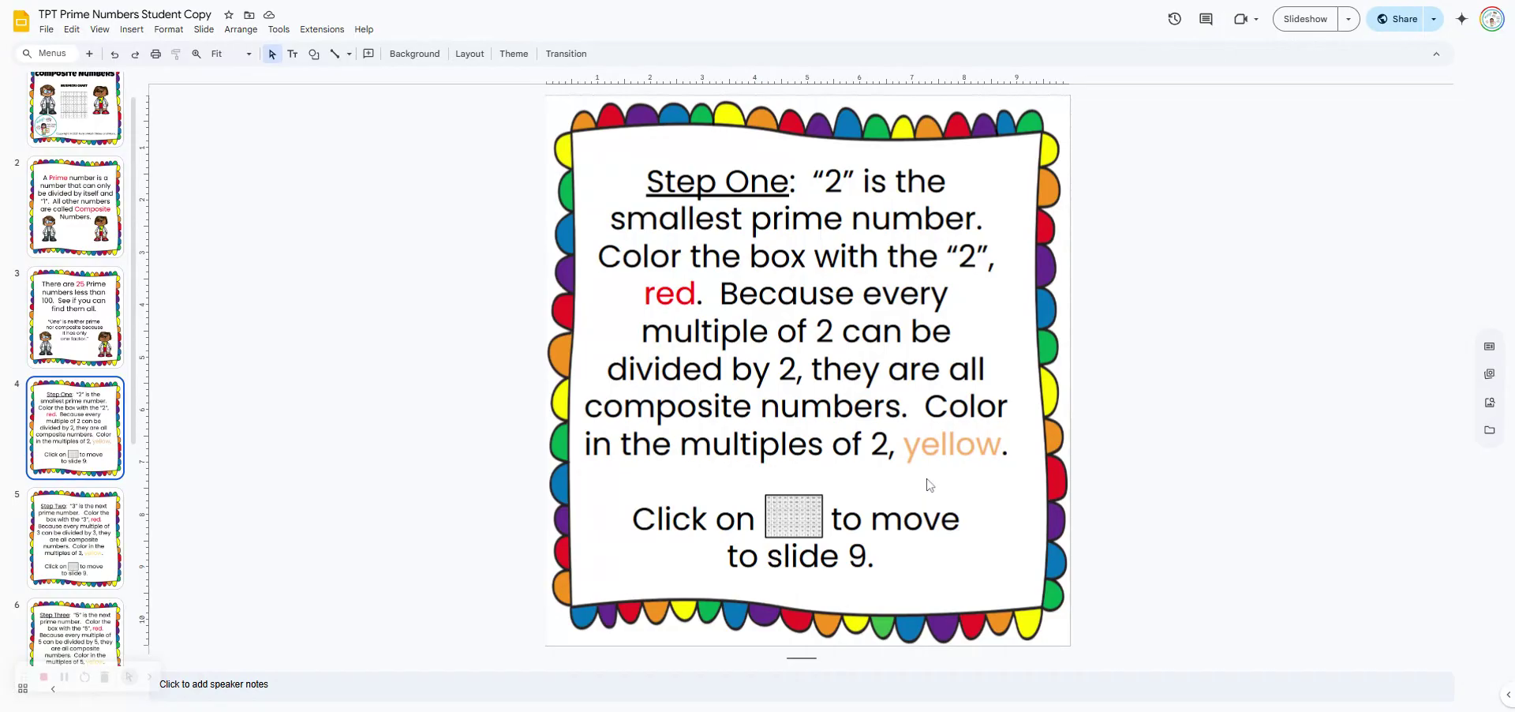
{"action": "left_click", "coordinate": [795, 522]}
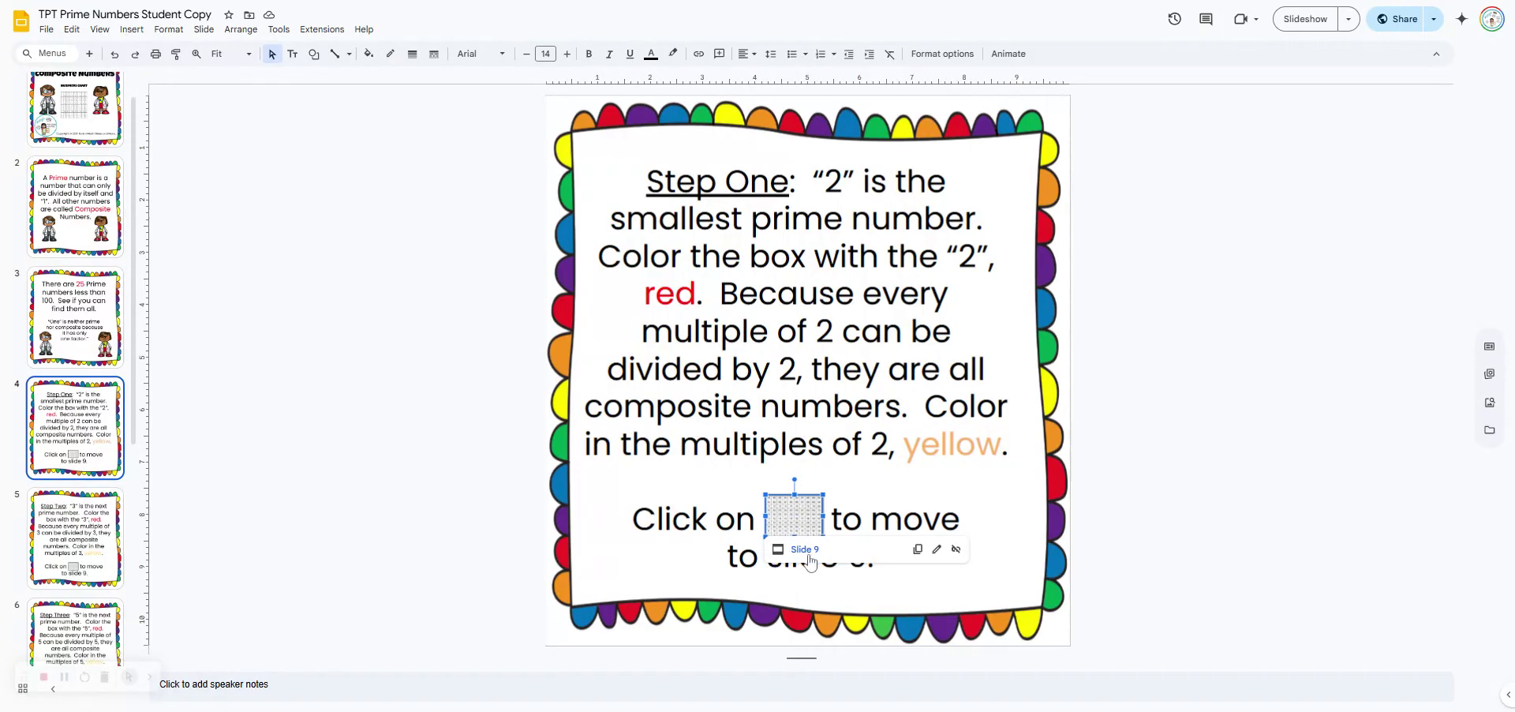
{"action": "left_click", "coordinate": [805, 549]}
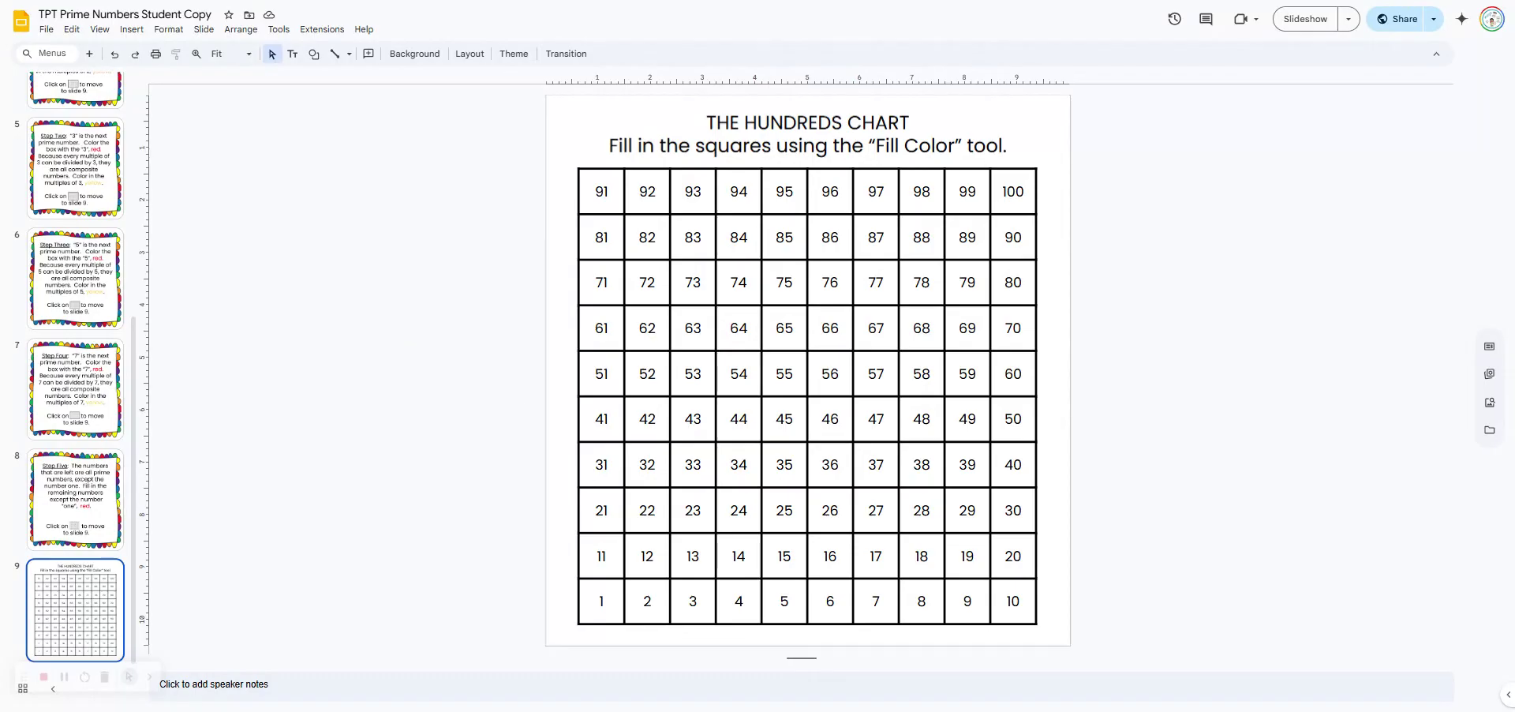
Step: Fill the hundreds chart square holding 2 with red
{"action": "left_click", "coordinate": [651, 601]}
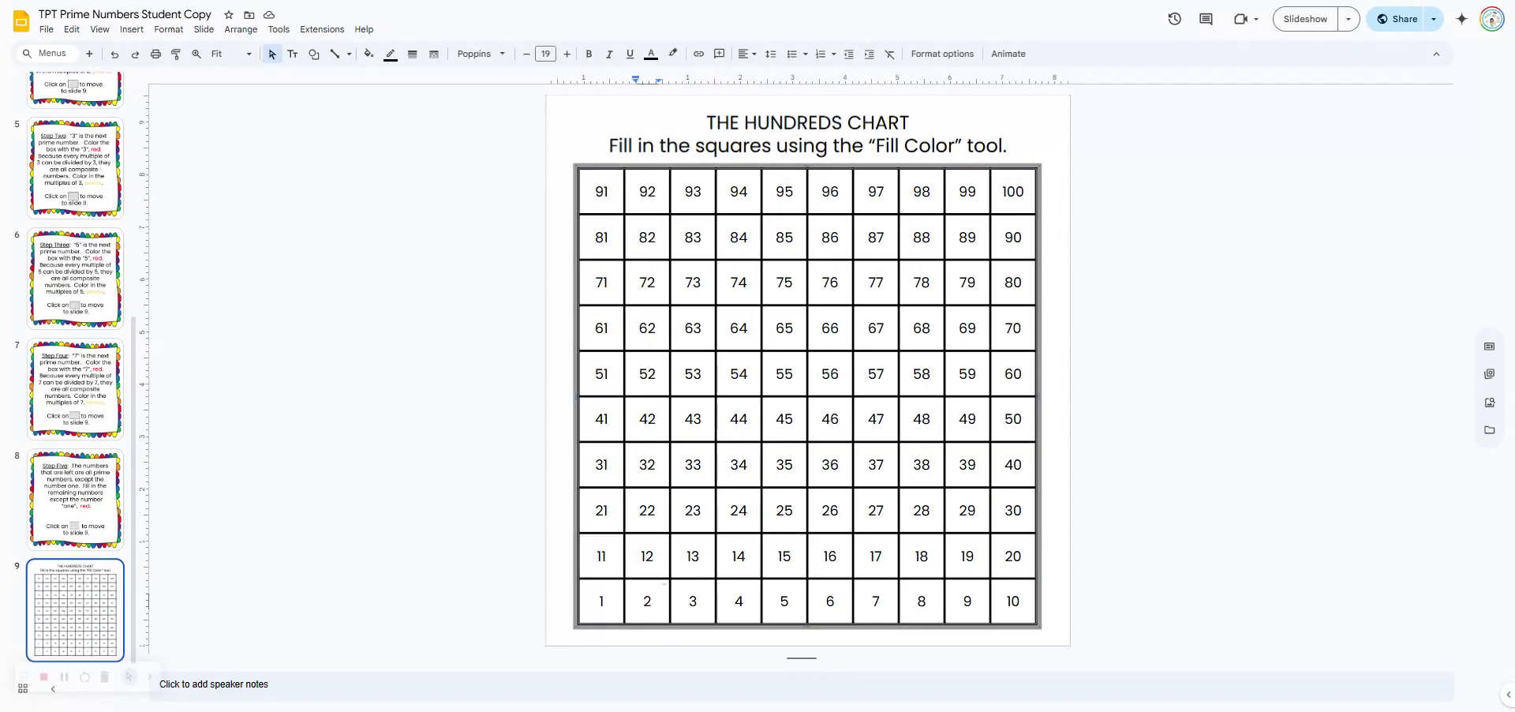
{"action": "left_click", "coordinate": [368, 56]}
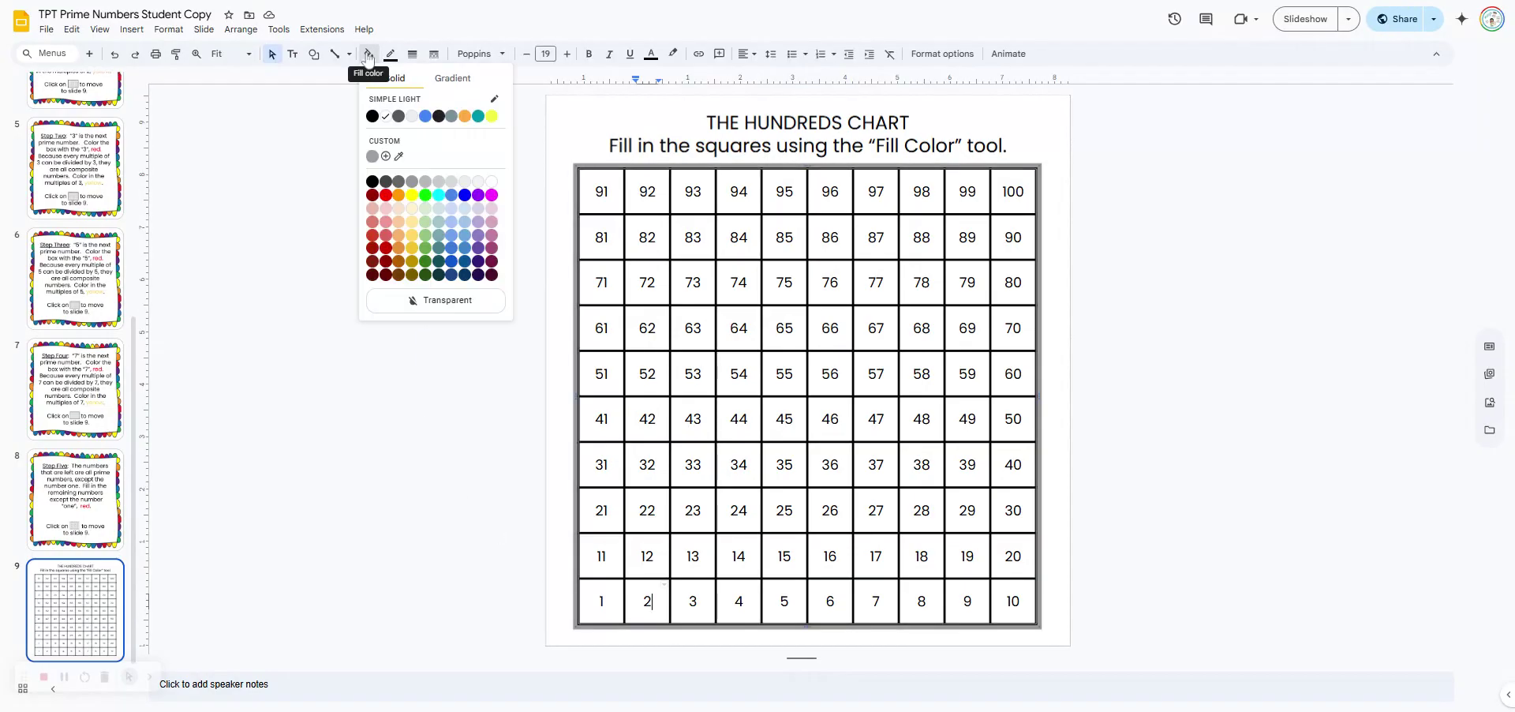
{"action": "left_click", "coordinate": [386, 195]}
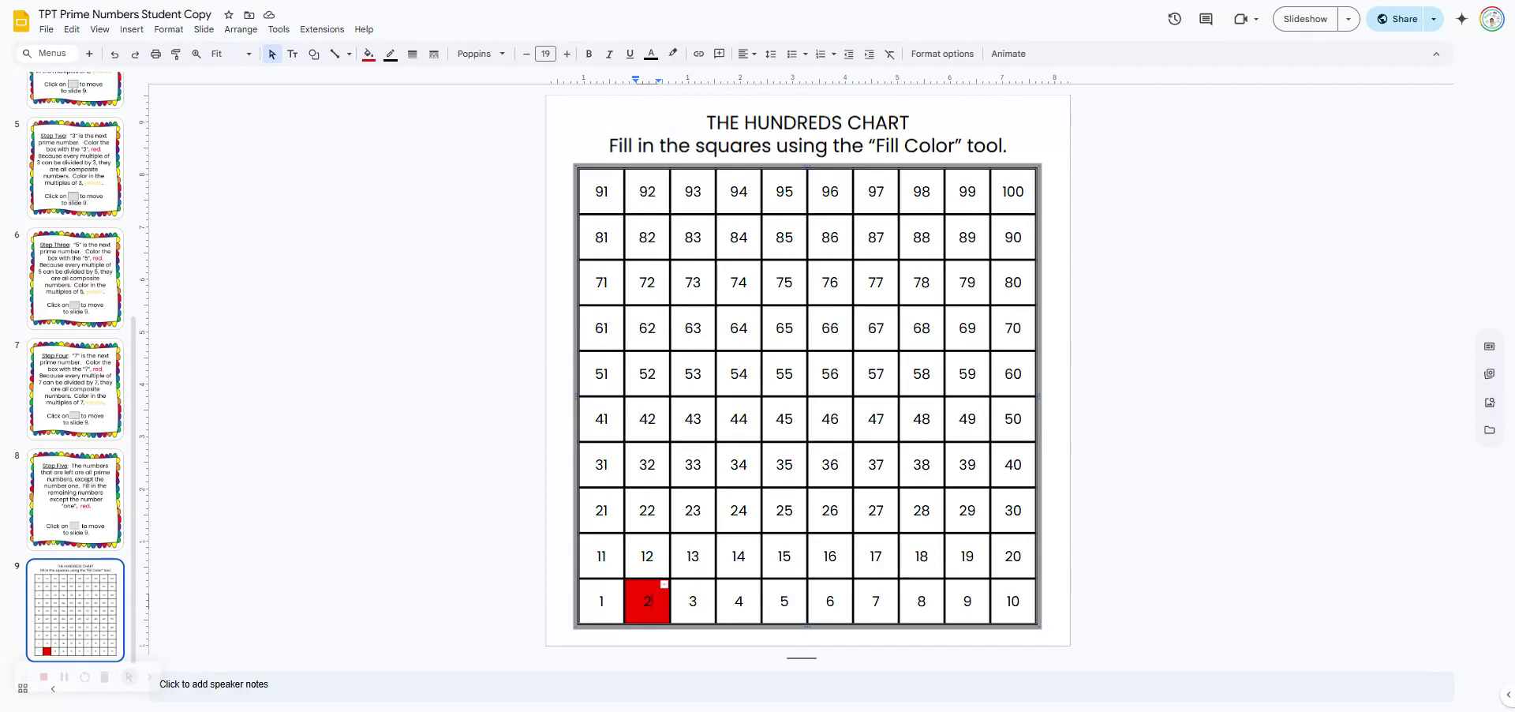
{"action": "left_click_drag", "start_coordinate": [647, 191], "coordinate": [646, 556]}
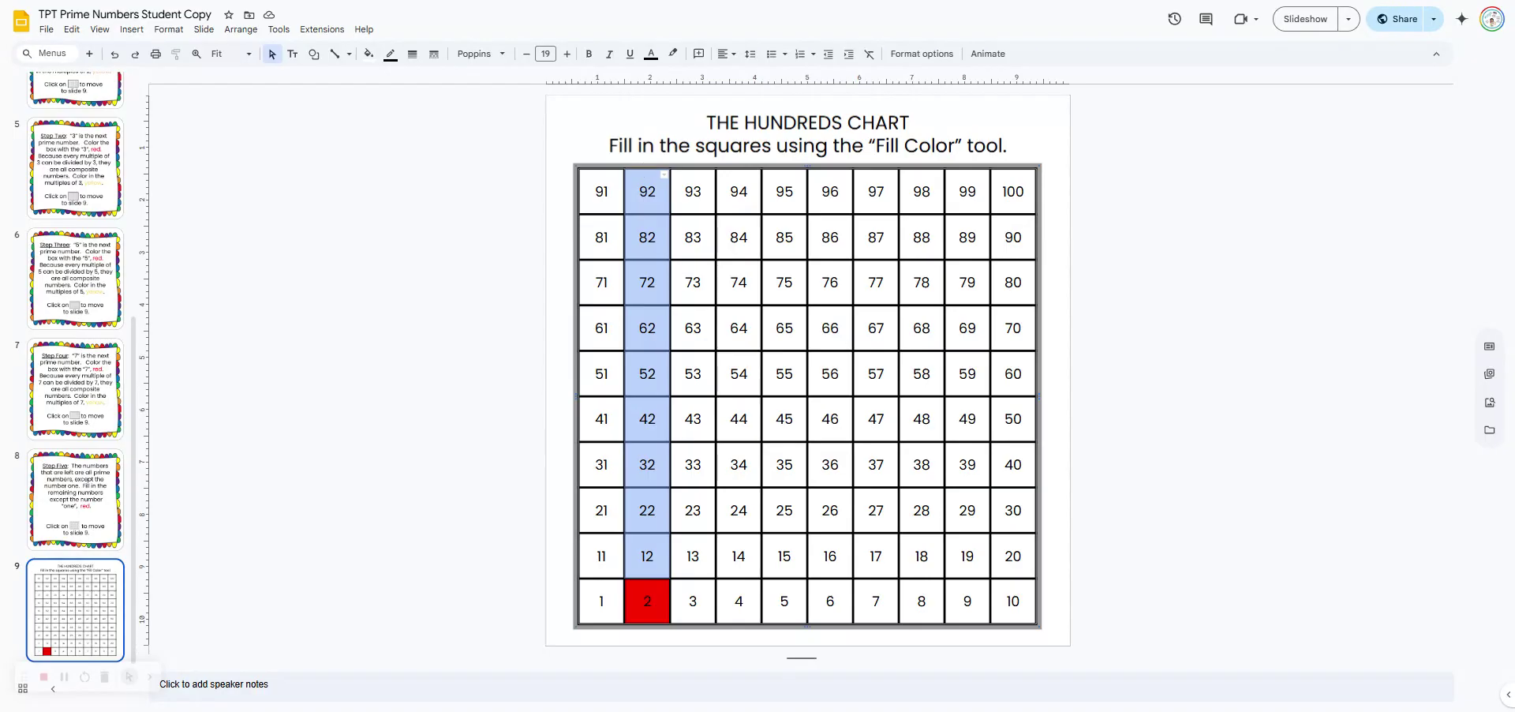
Step: Fill the column of squares 12 through 92 yellow
{"action": "left_click", "coordinate": [639, 192]}
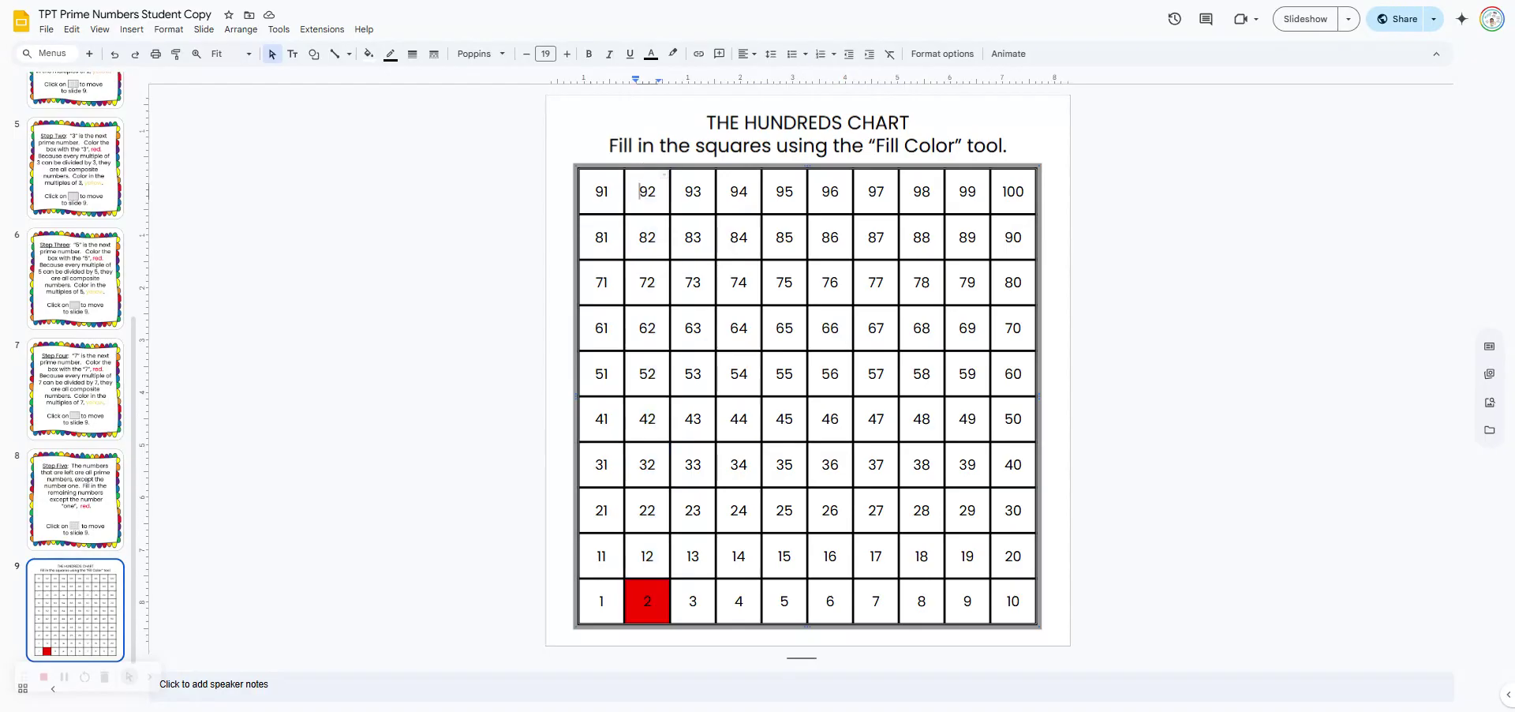
{"action": "left_click_drag", "start_coordinate": [640, 191], "coordinate": [647, 555]}
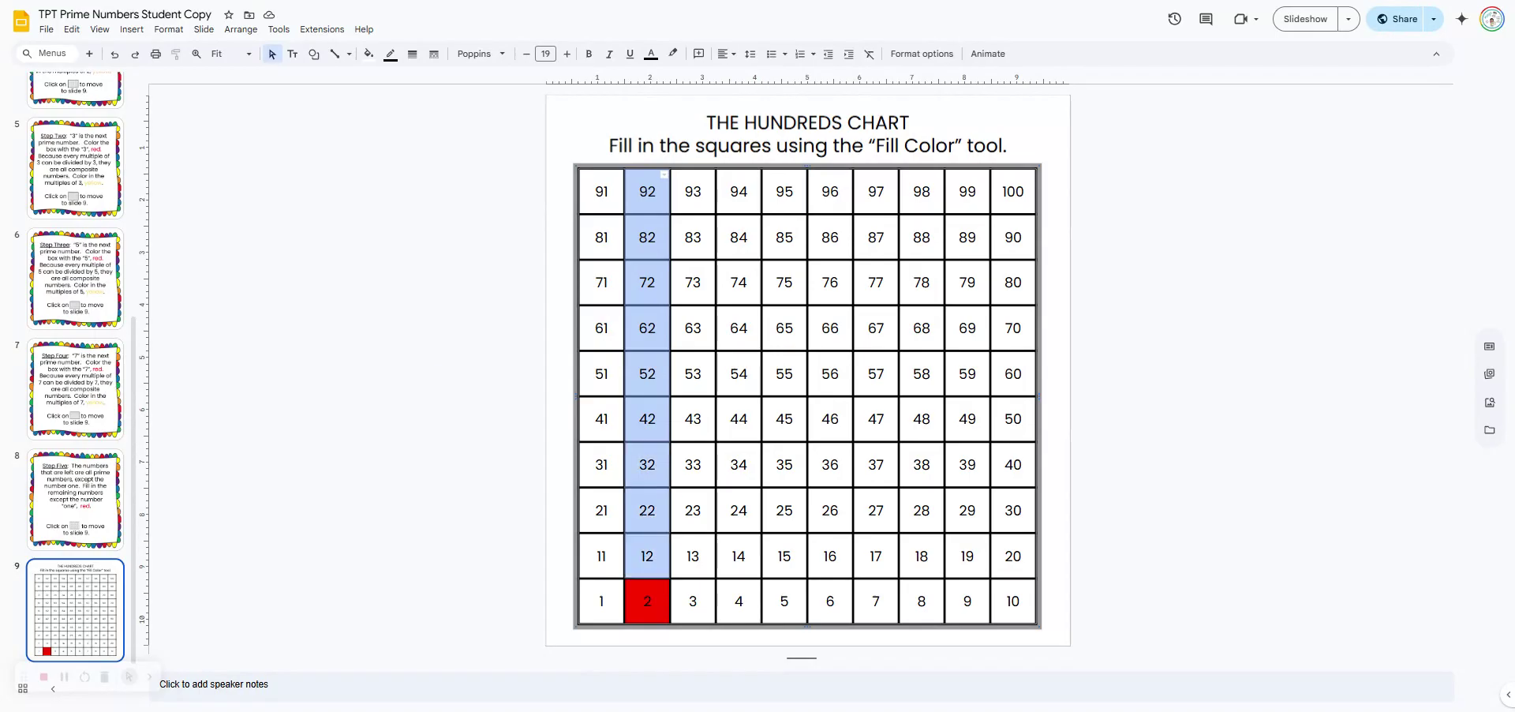
{"action": "left_click", "coordinate": [367, 55]}
{"action": "left_click", "coordinate": [367, 56]}
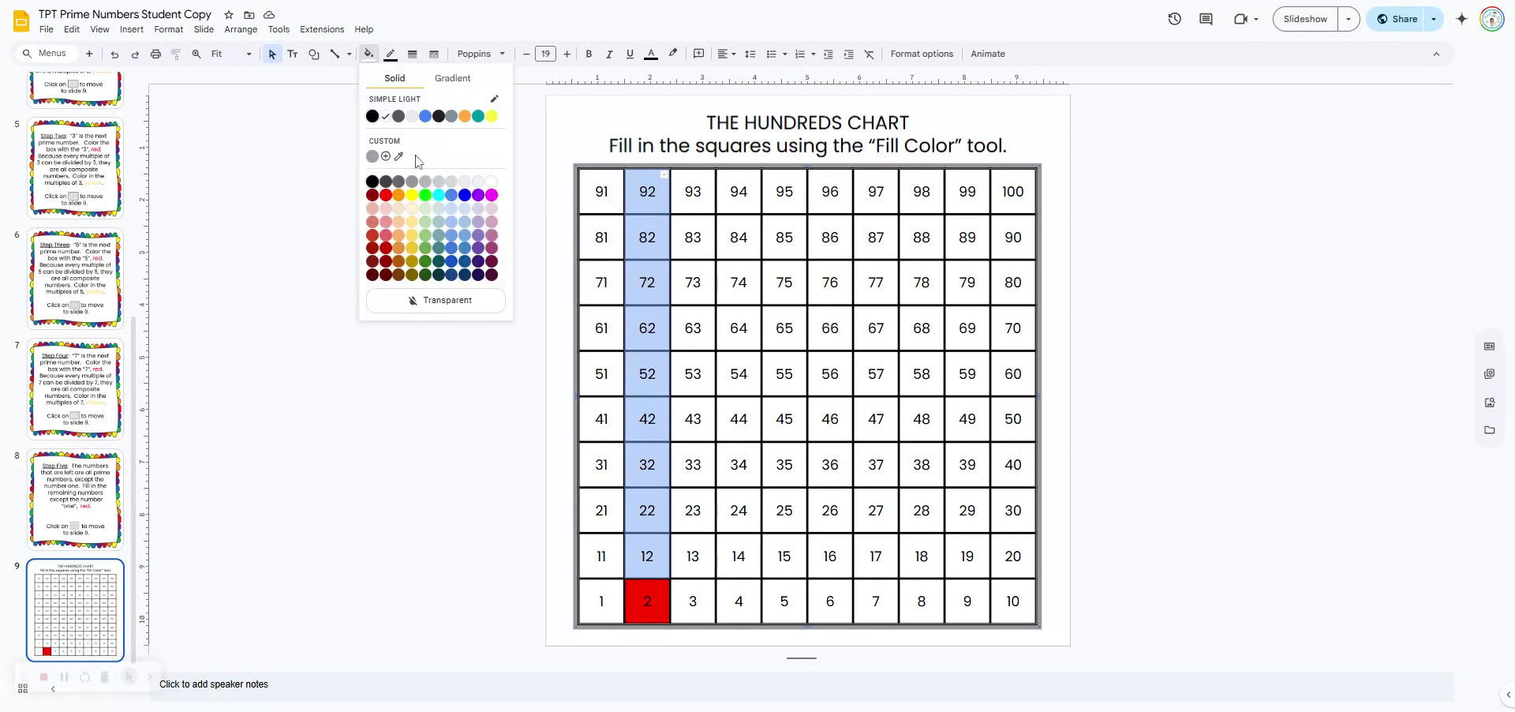
{"action": "left_click", "coordinate": [413, 196]}
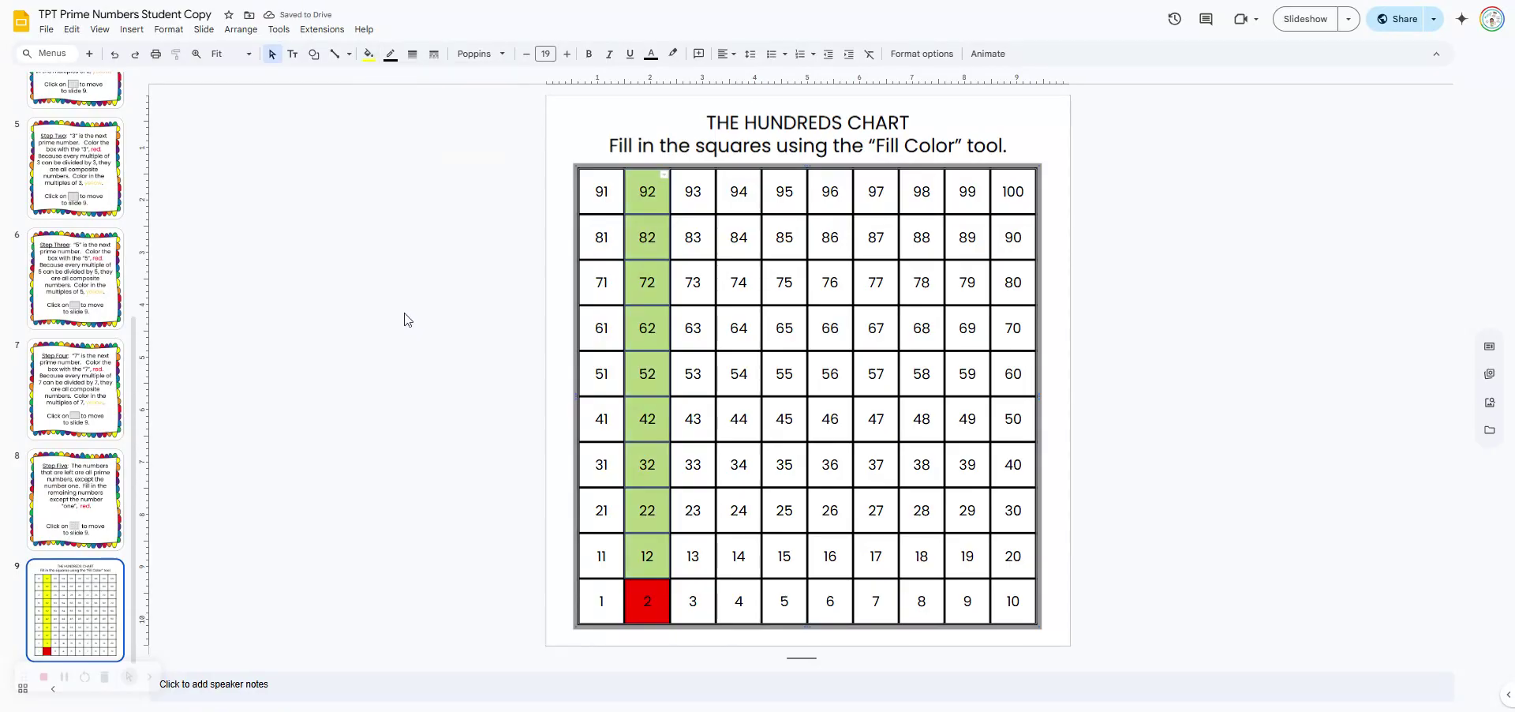
{"action": "left_click", "coordinate": [404, 318]}
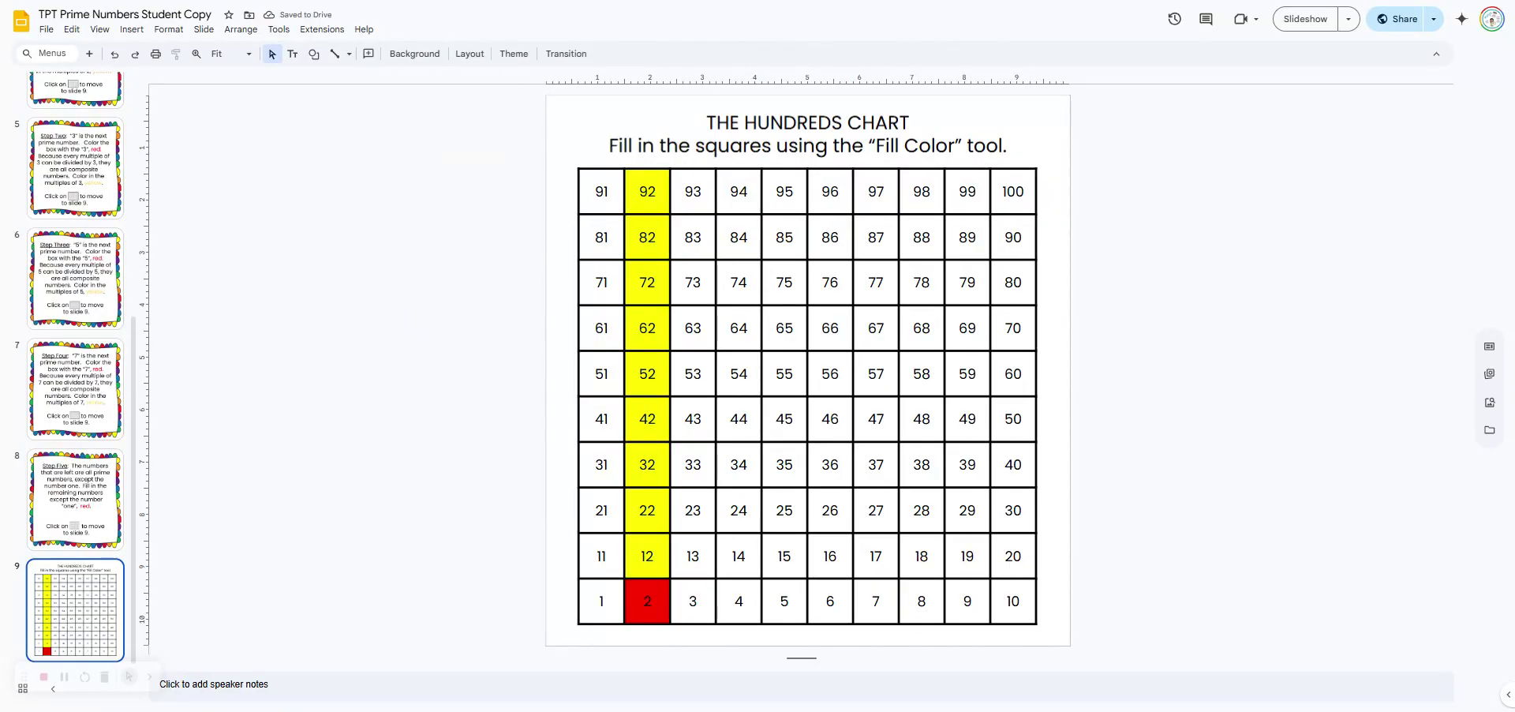
Step: Fill the column of squares 4 through 94 yellow
{"action": "left_click", "coordinate": [733, 190]}
{"action": "left_click_drag", "start_coordinate": [738, 191], "coordinate": [739, 600]}
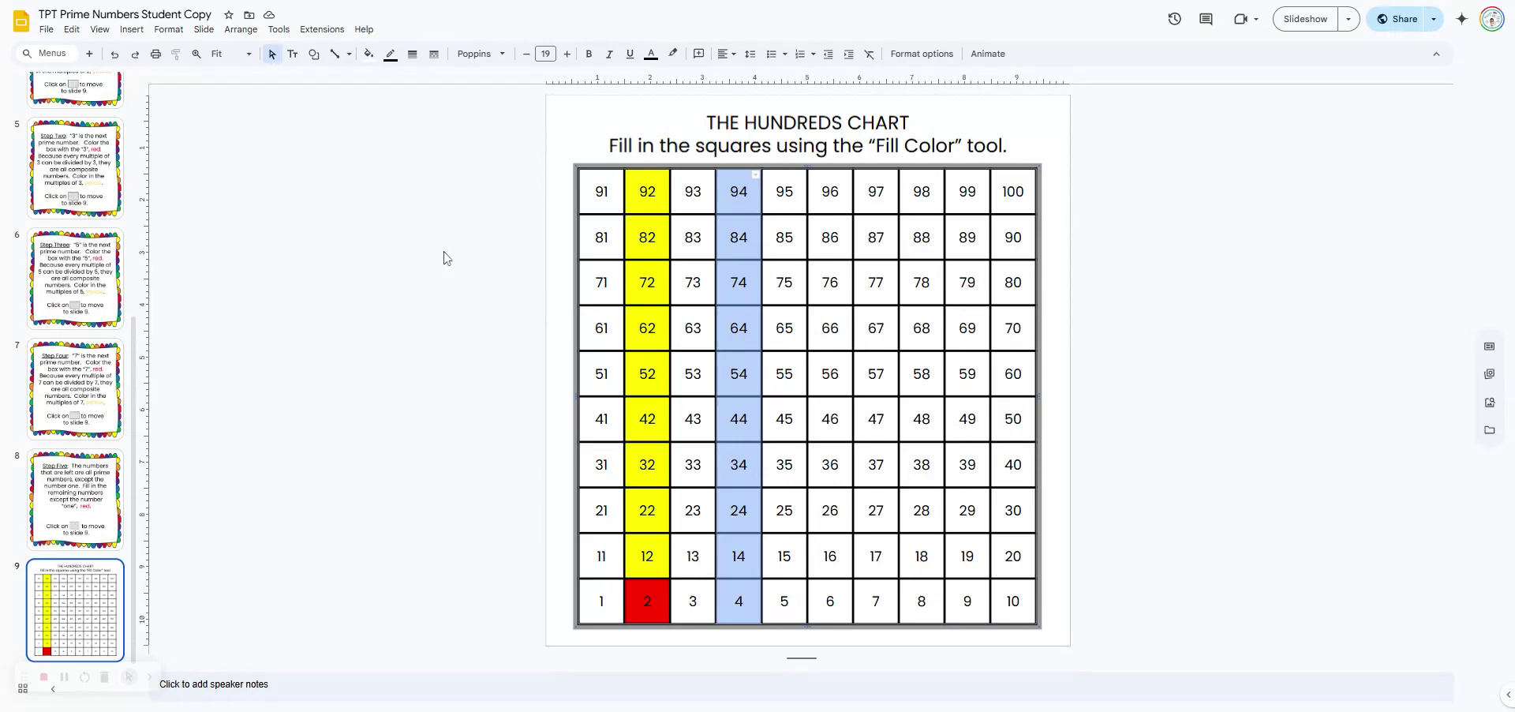
{"action": "left_click", "coordinate": [368, 54]}
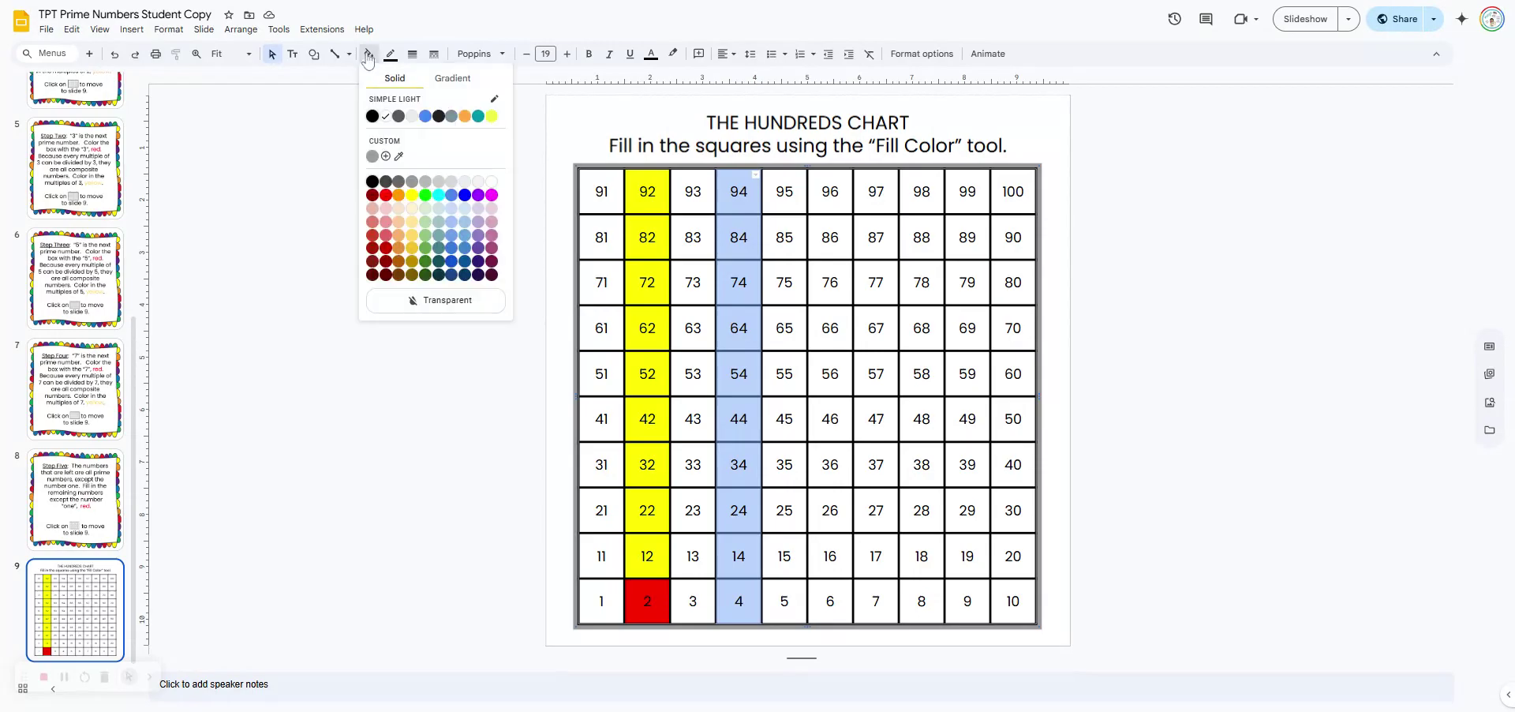
{"action": "left_click", "coordinate": [424, 208]}
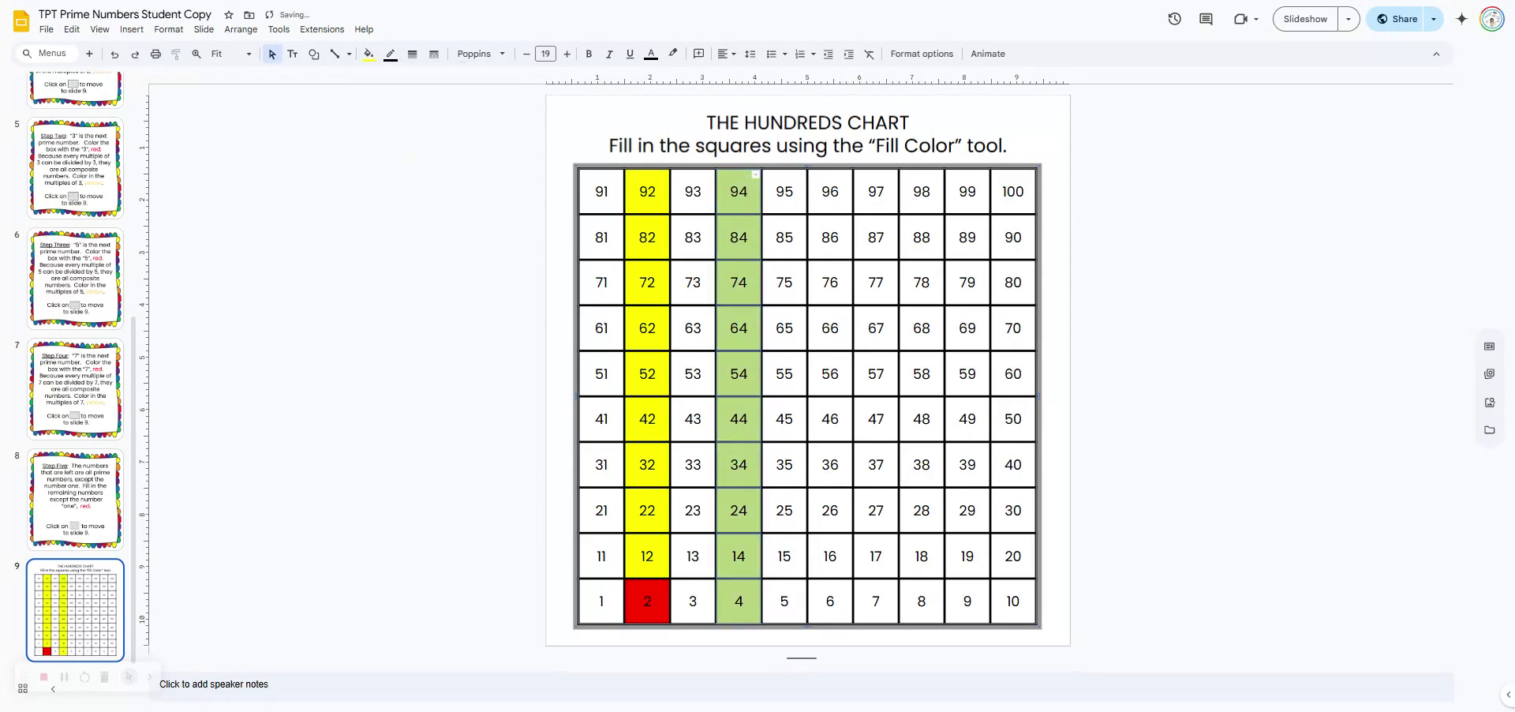
{"action": "left_click_drag", "start_coordinate": [829, 193], "coordinate": [830, 601]}
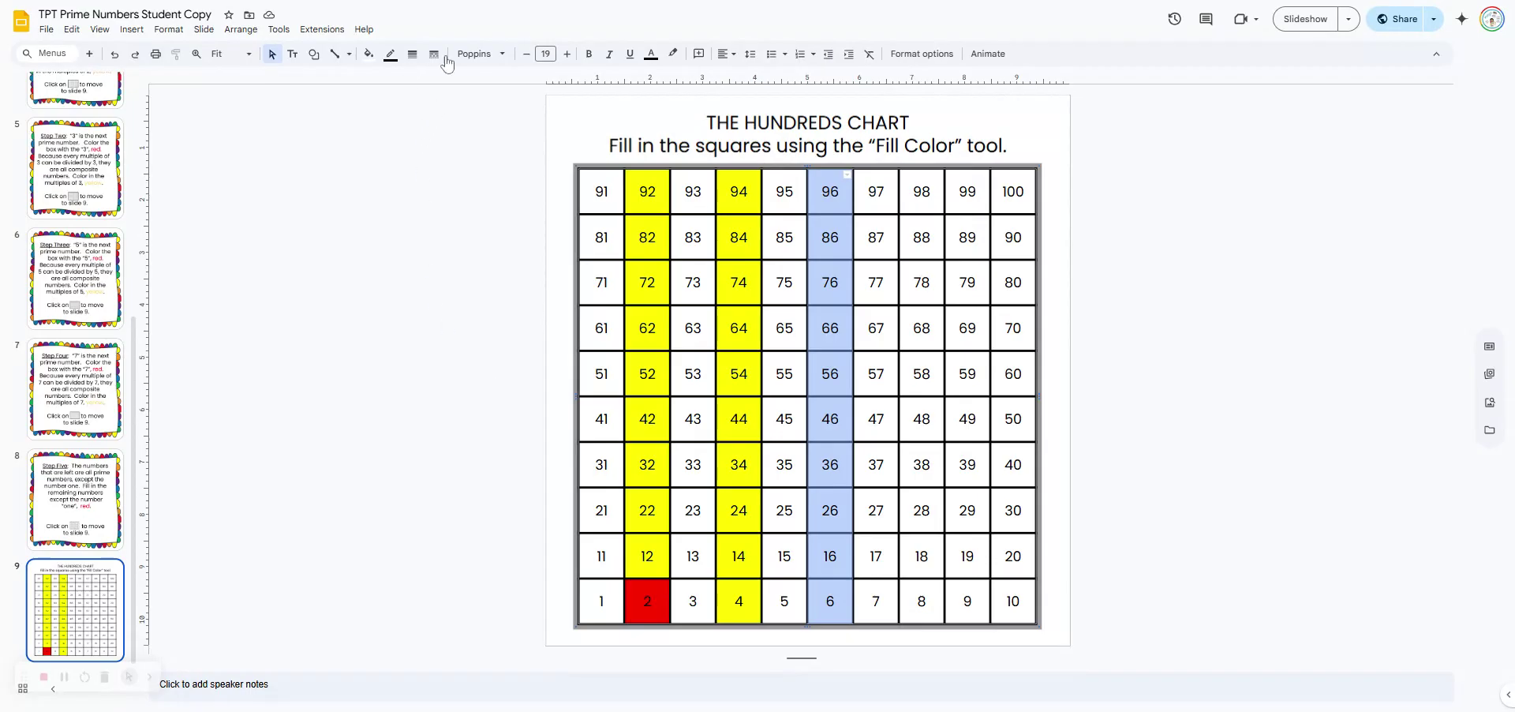
Step: Fill the 6–96 and 8–98 columns yellow
{"action": "left_click", "coordinate": [369, 53]}
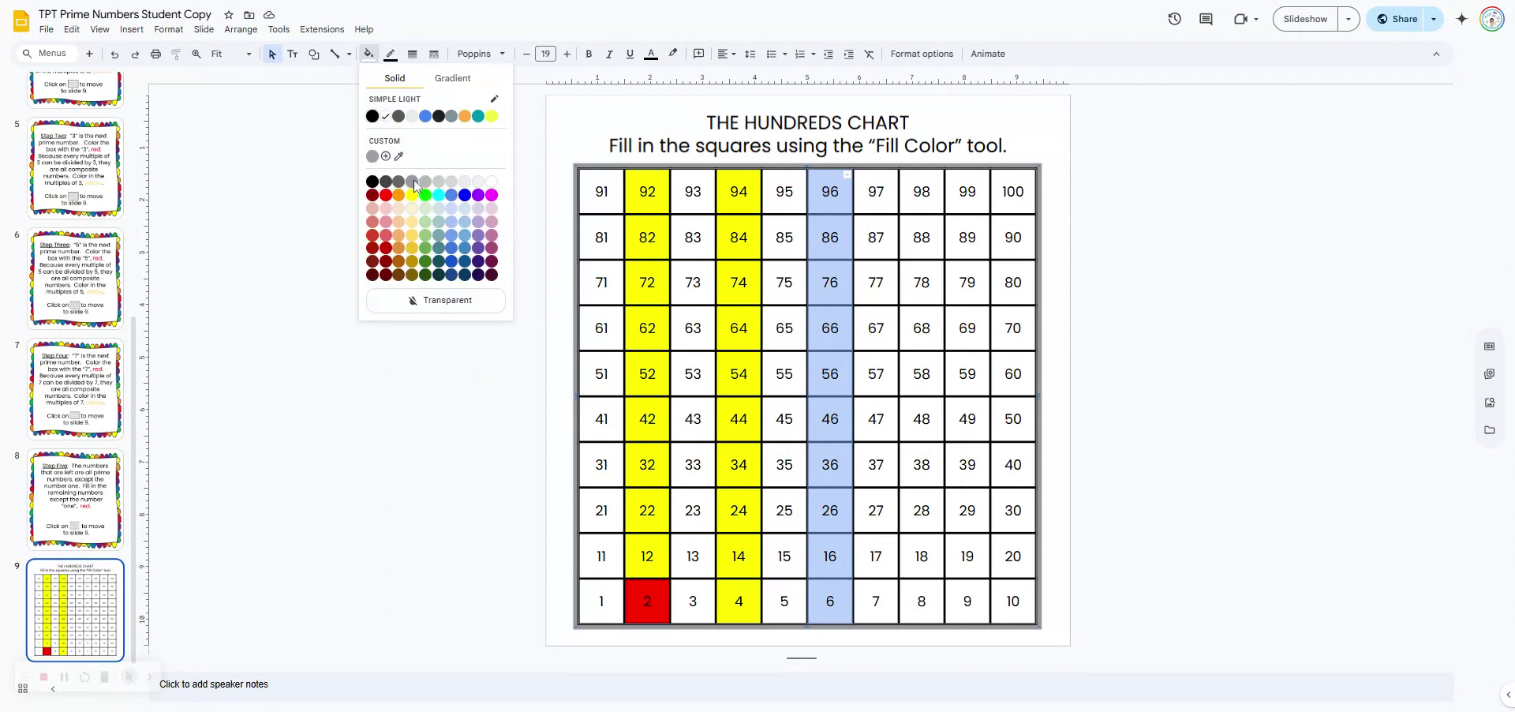
{"action": "left_click", "coordinate": [426, 207]}
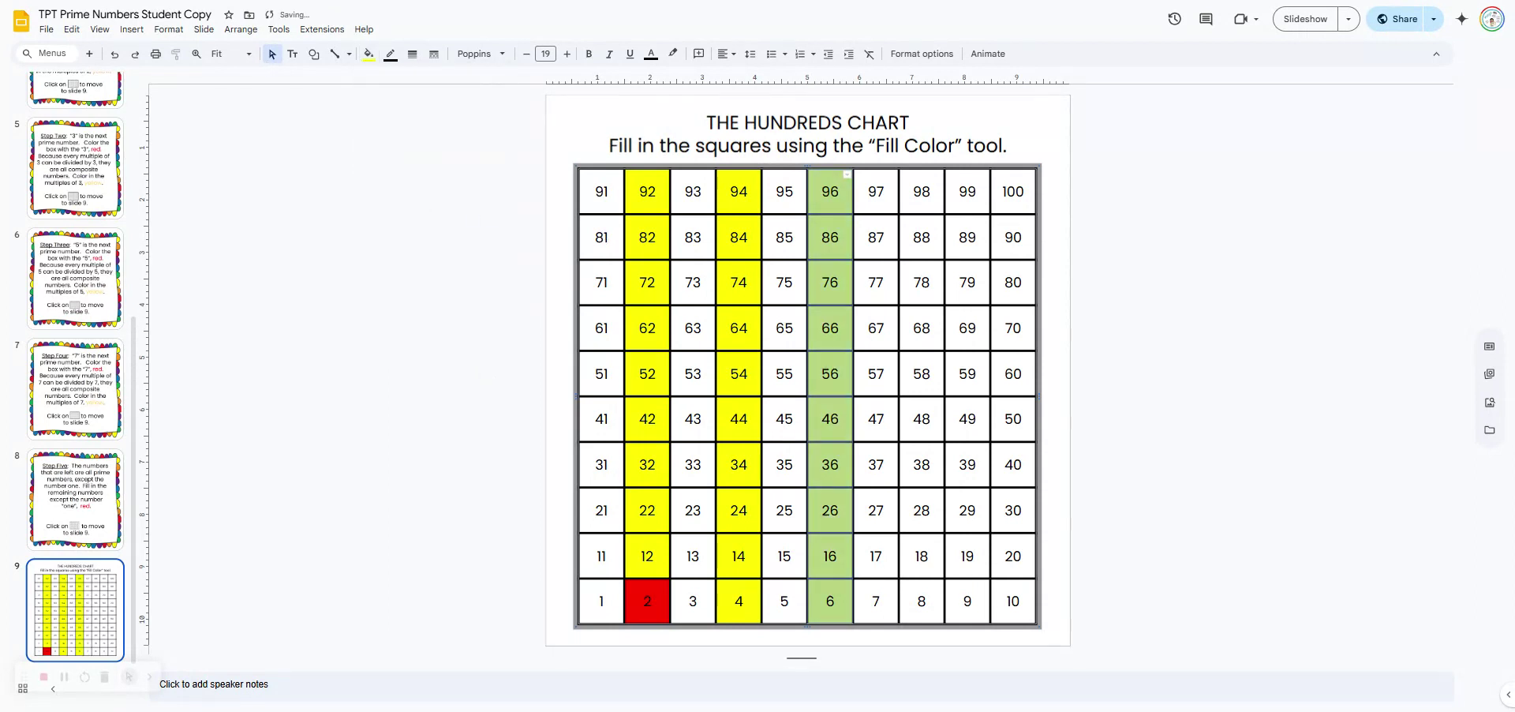
{"action": "left_click_drag", "start_coordinate": [921, 191], "coordinate": [921, 600]}
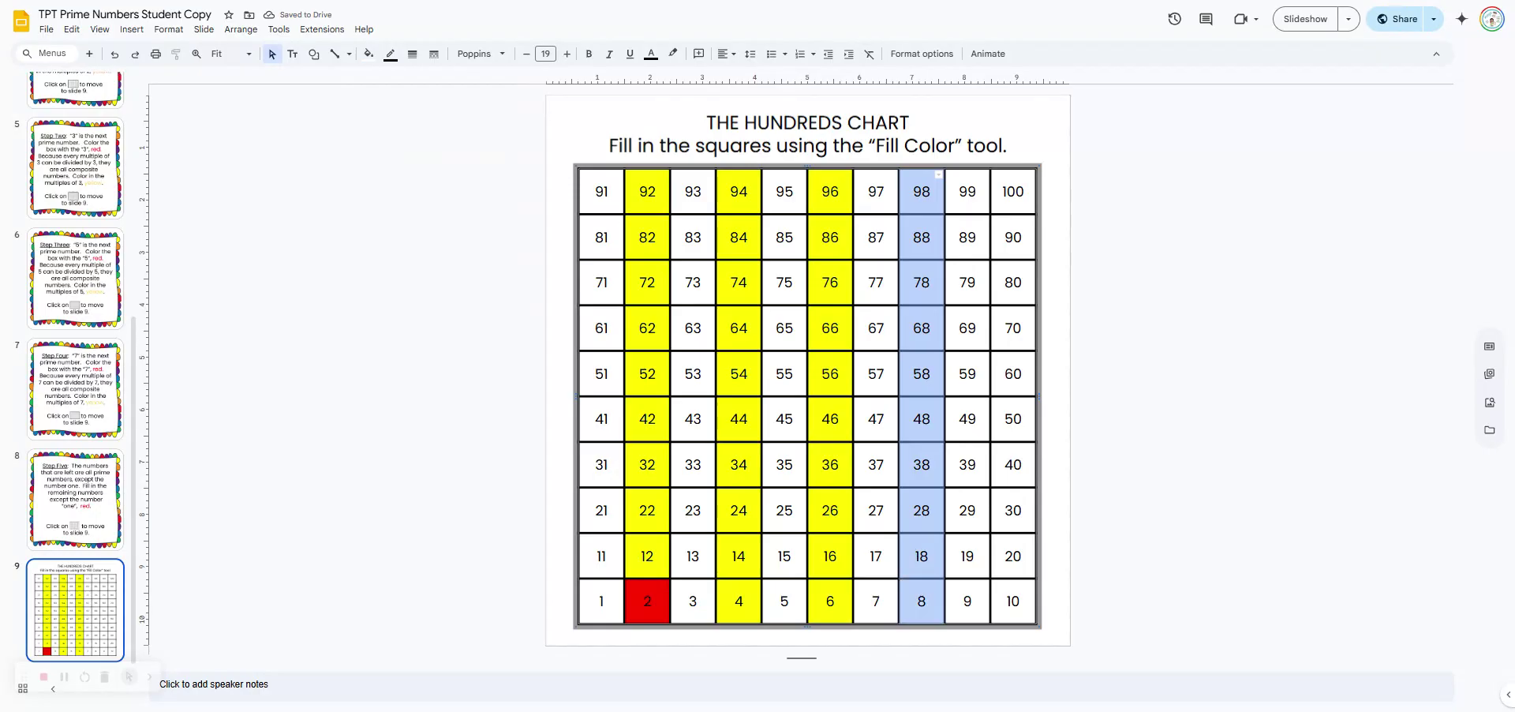
{"action": "left_click", "coordinate": [368, 54]}
{"action": "left_click", "coordinate": [425, 208]}
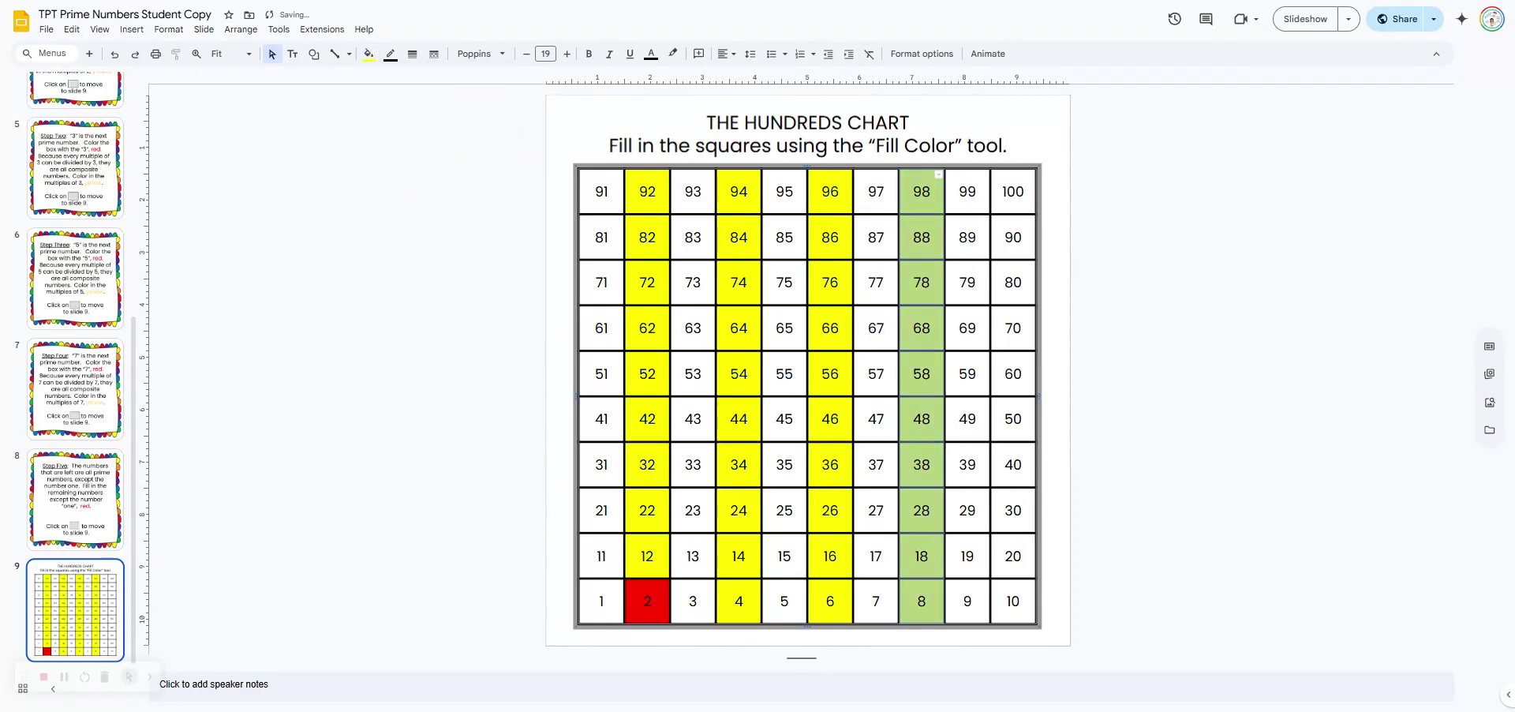
Step: Fill the 10–100 column yellow, completing the multiples of 2
{"action": "left_click_drag", "start_coordinate": [1013, 191], "coordinate": [1013, 600]}
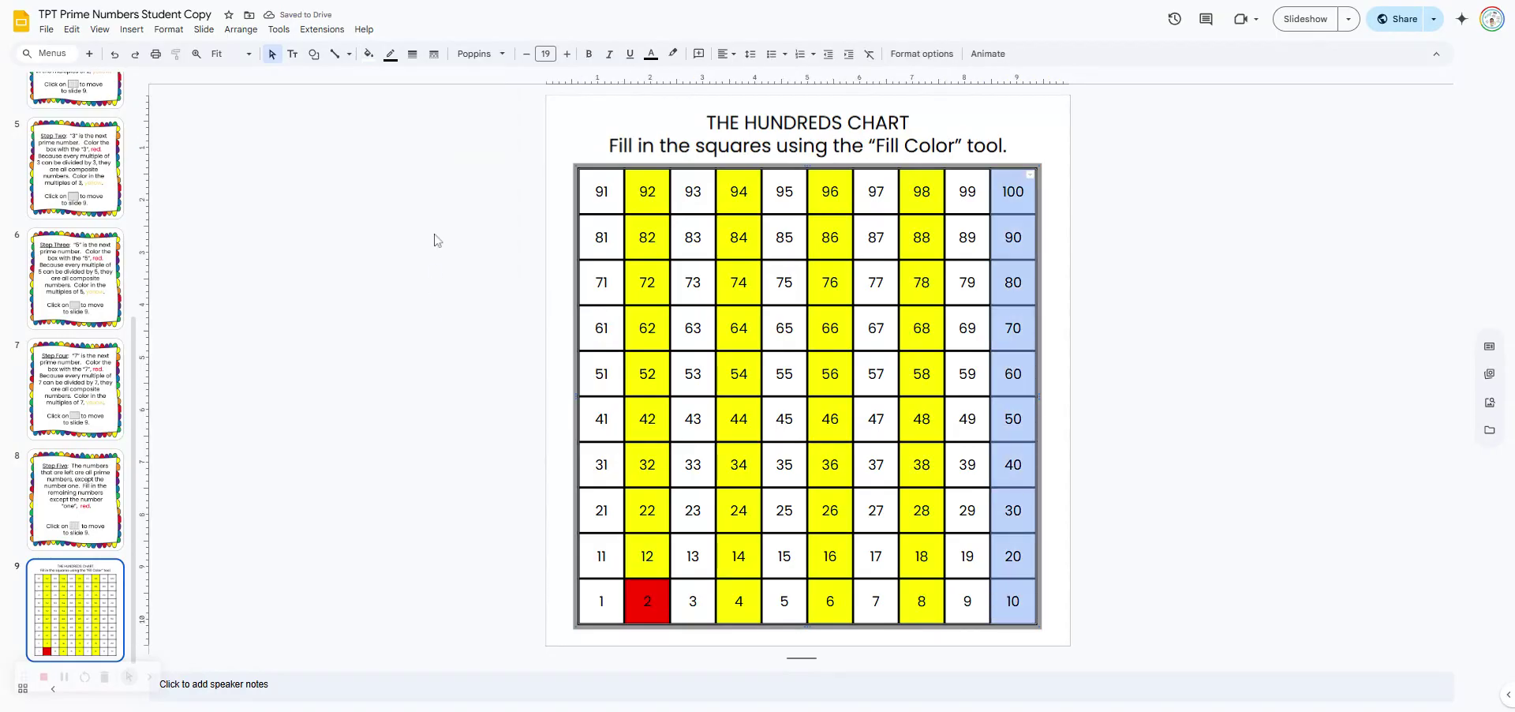
{"action": "left_click", "coordinate": [368, 53]}
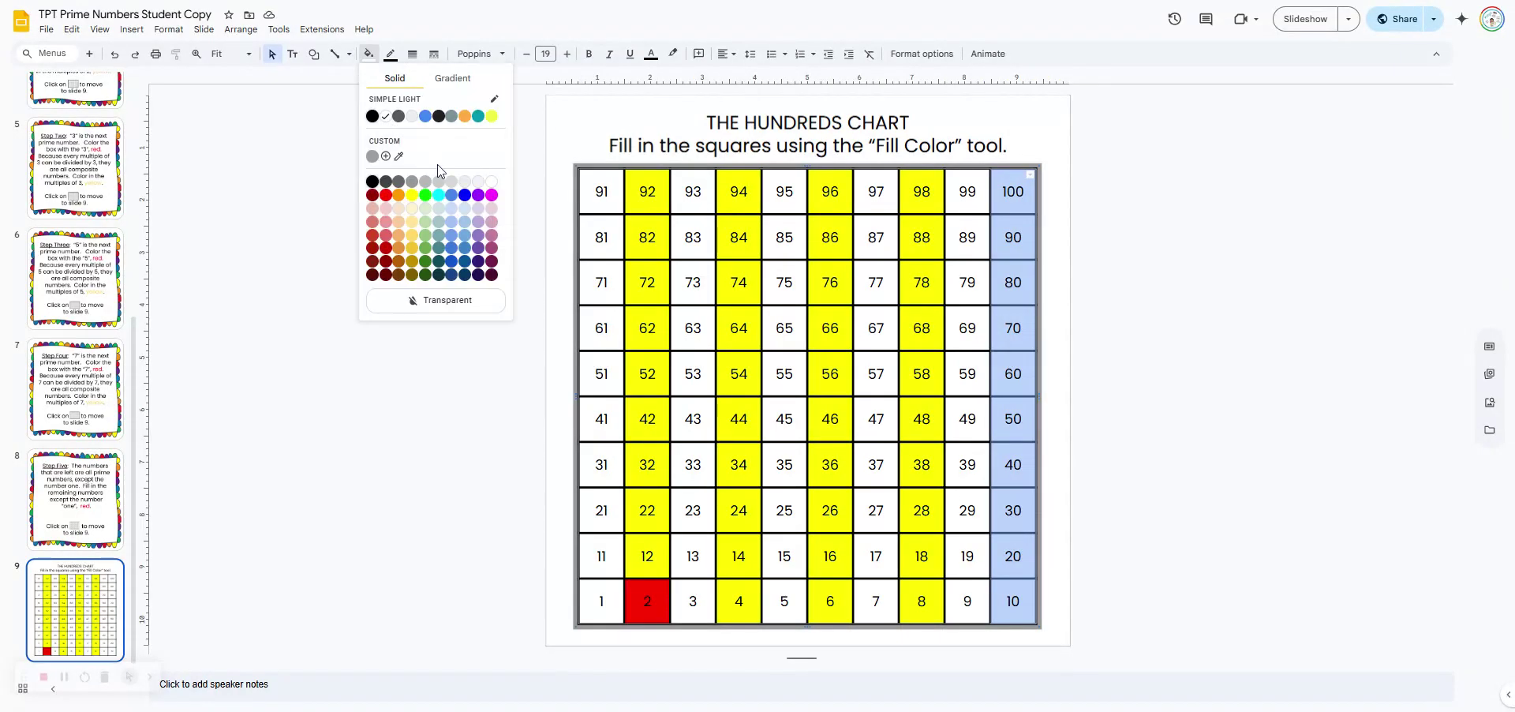
{"action": "left_click", "coordinate": [413, 195]}
{"action": "left_click", "coordinate": [428, 288]}
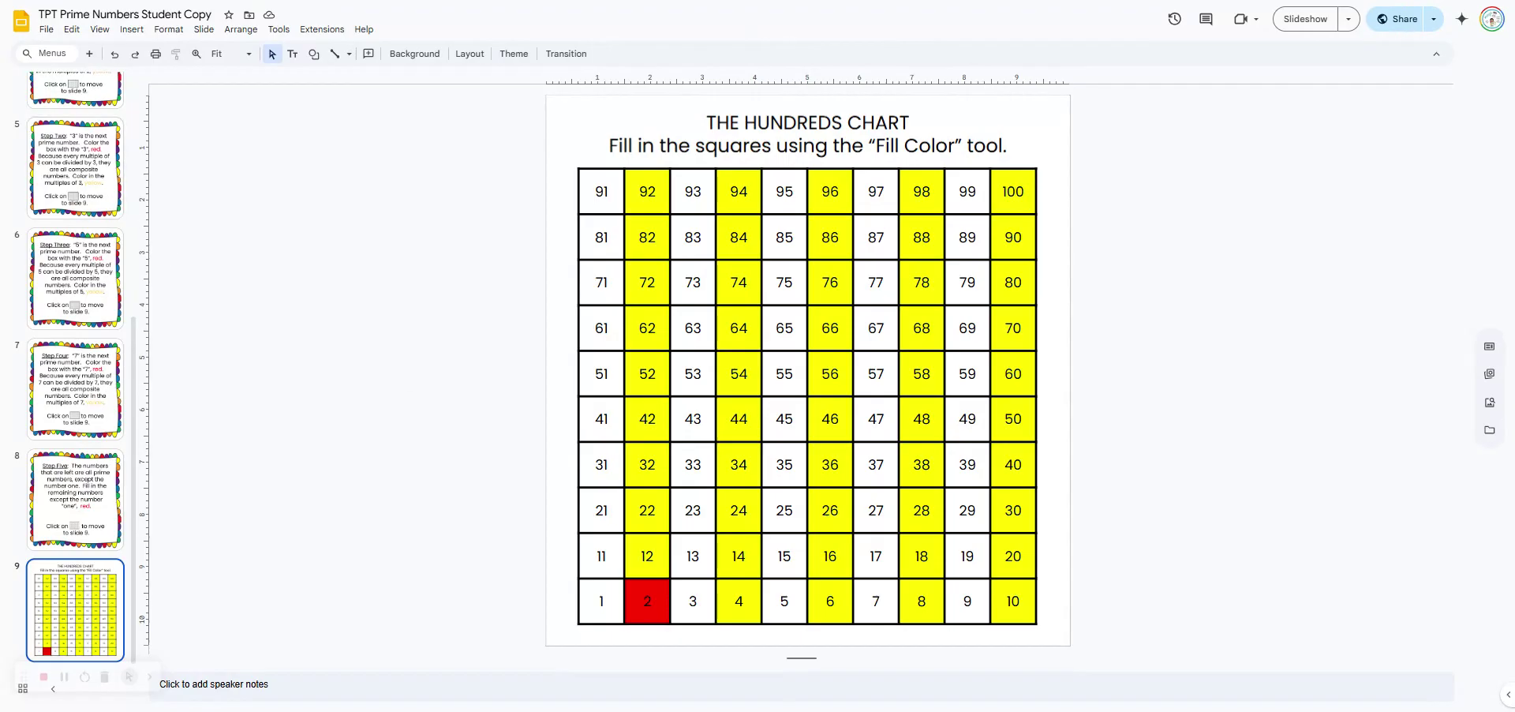
{"action": "left_click", "coordinate": [689, 601]}
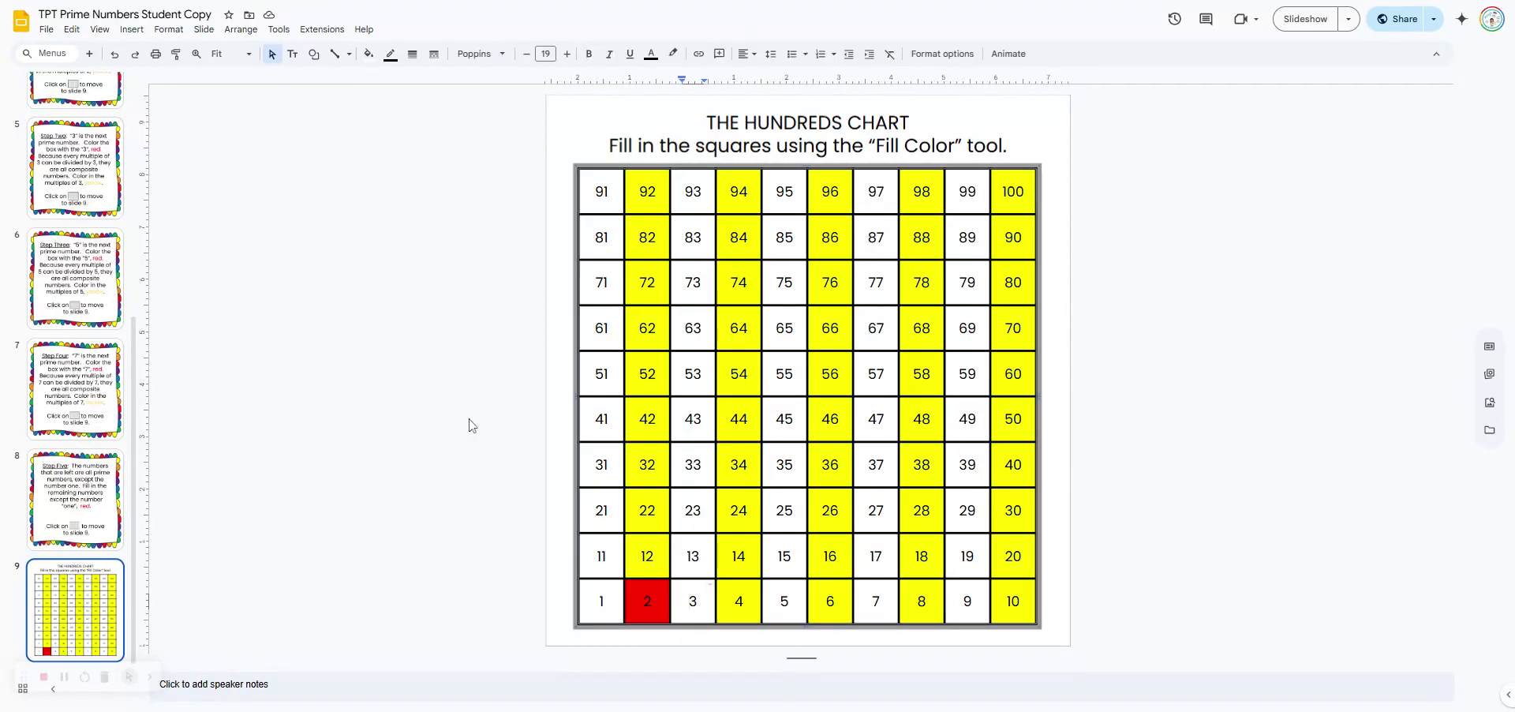
Step: Fill square 3 red as the next prime
{"action": "left_click", "coordinate": [369, 55]}
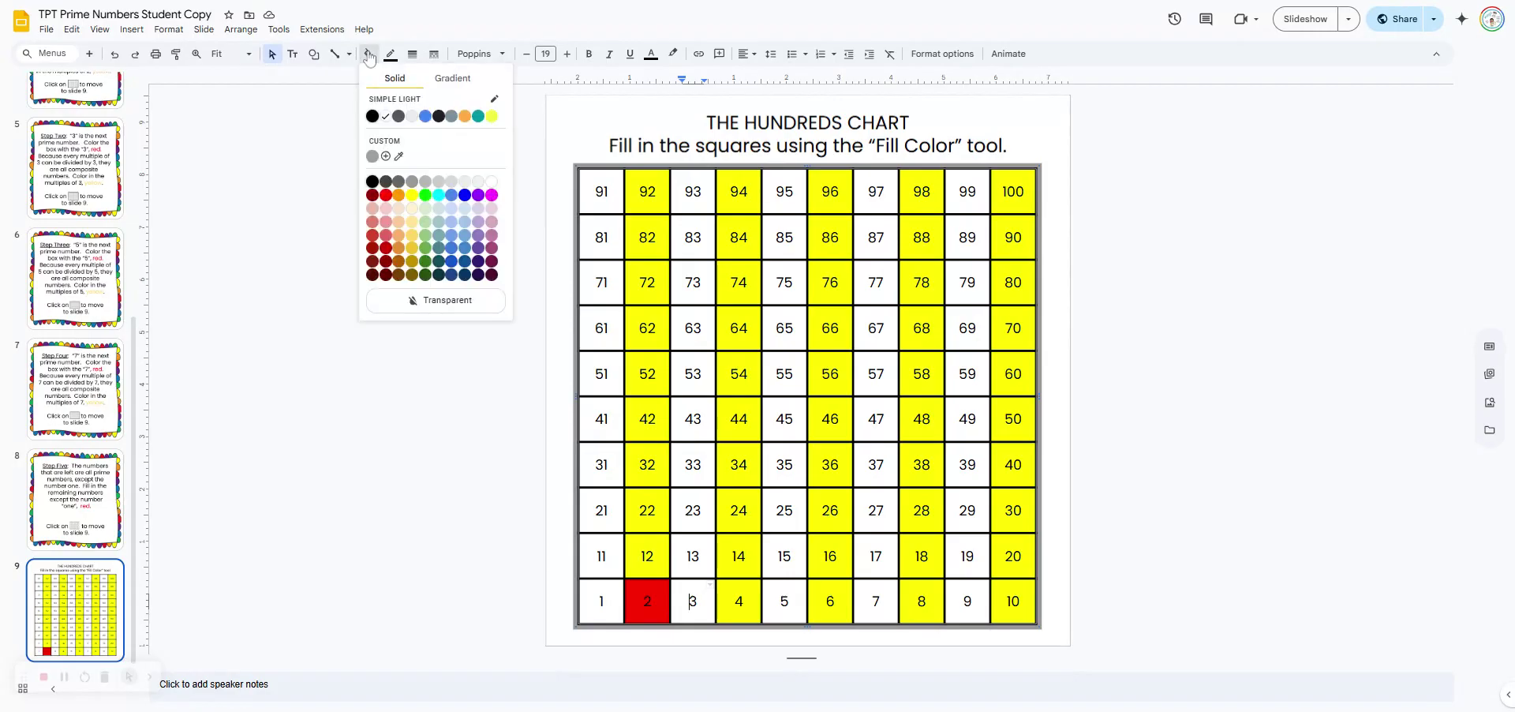
{"action": "left_click", "coordinate": [386, 195]}
{"action": "left_click", "coordinate": [409, 420]}
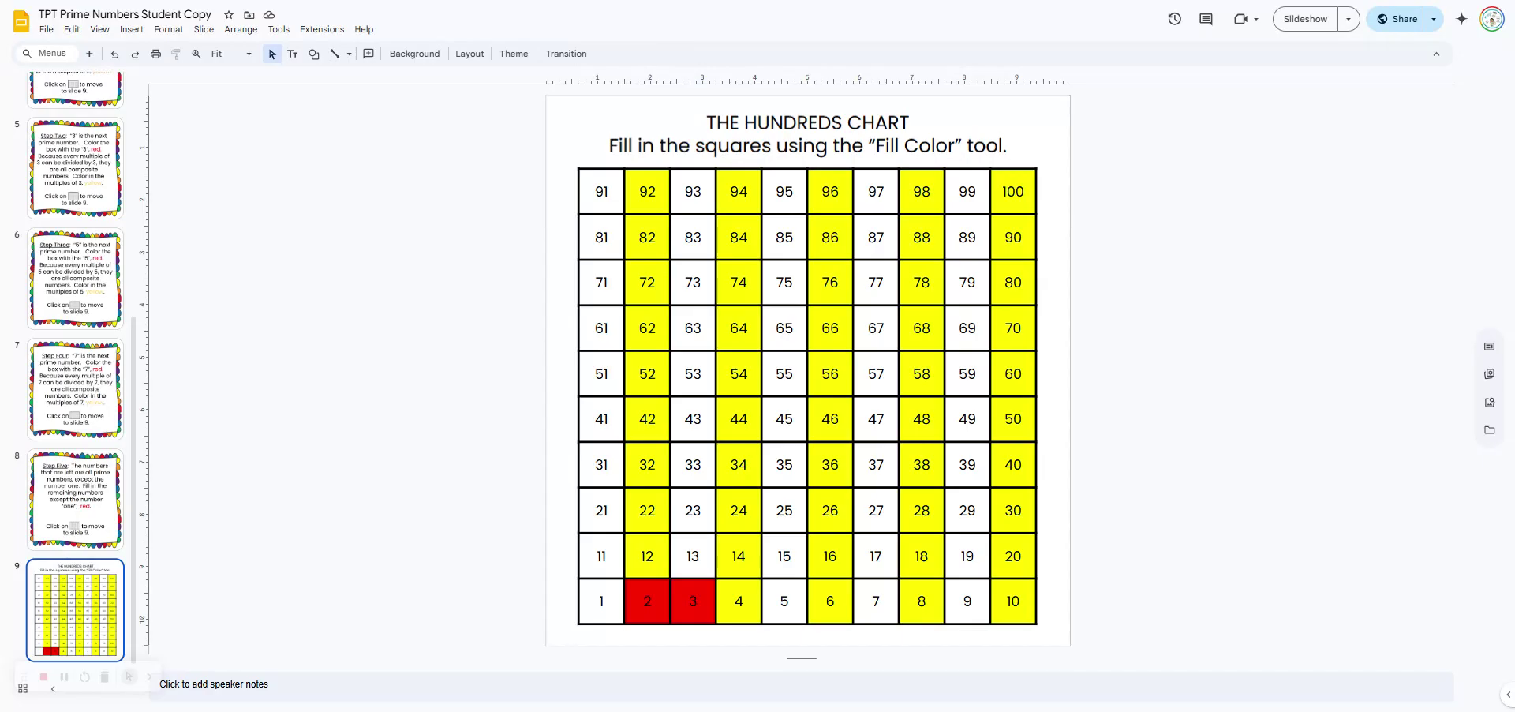
Step: Fill square 9 yellow as a multiple of 3
{"action": "left_click", "coordinate": [965, 601]}
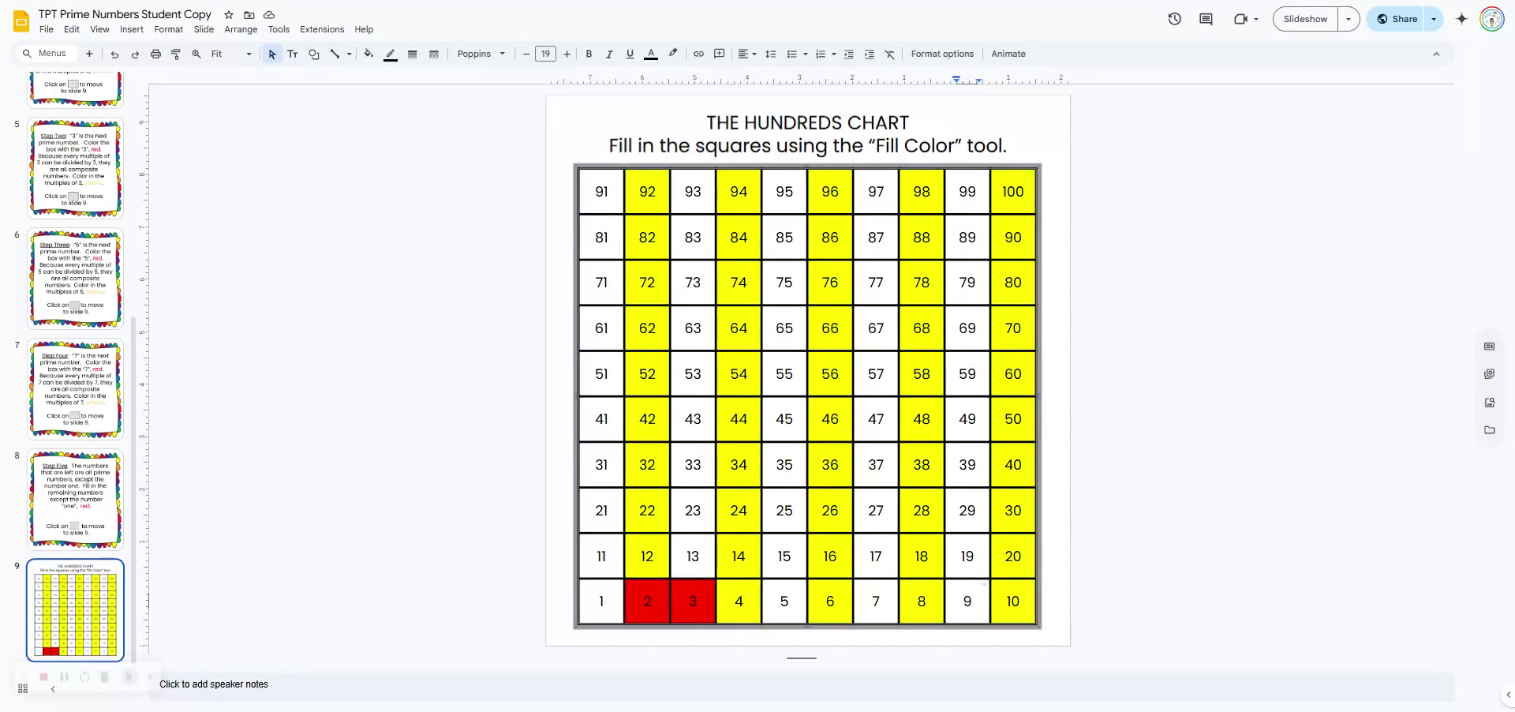
{"action": "left_click", "coordinate": [369, 54]}
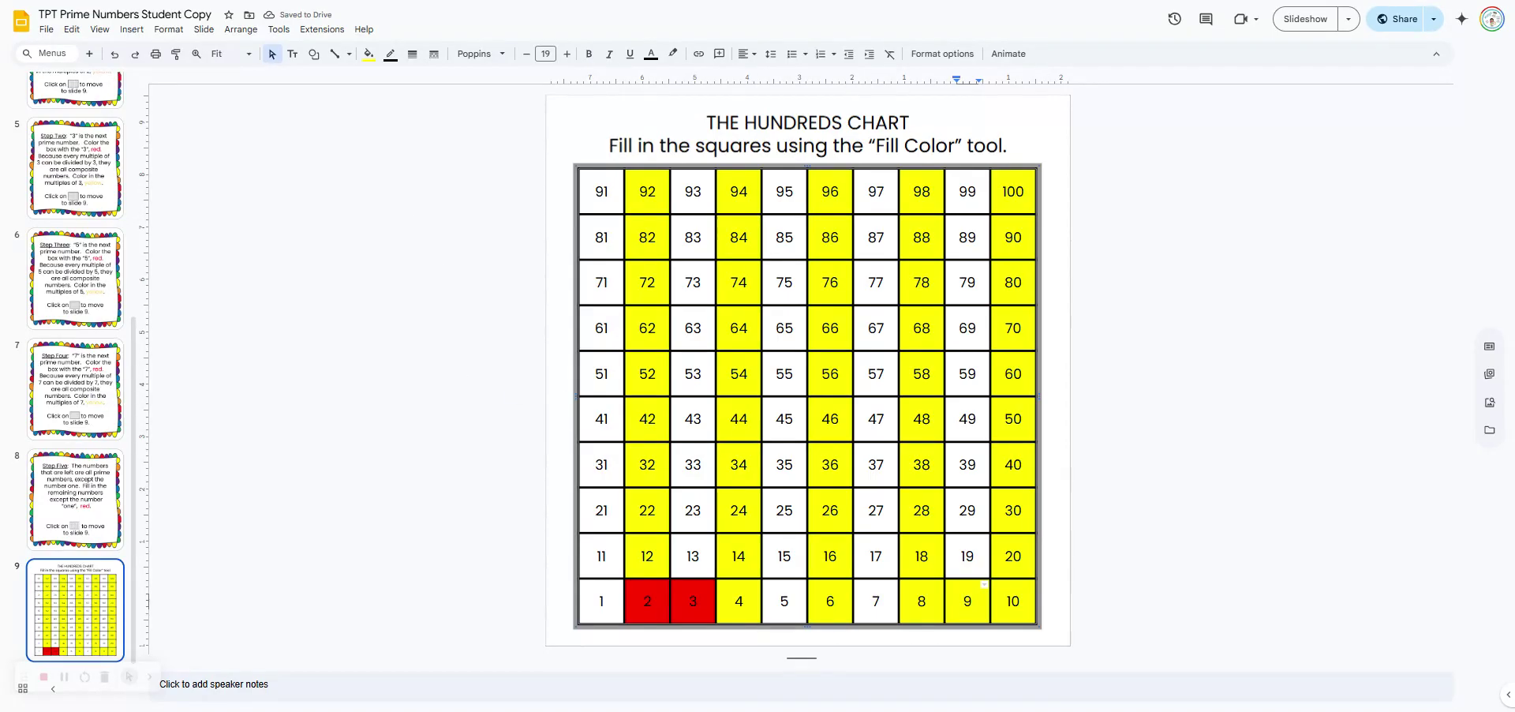
{"action": "left_click", "coordinate": [782, 556]}
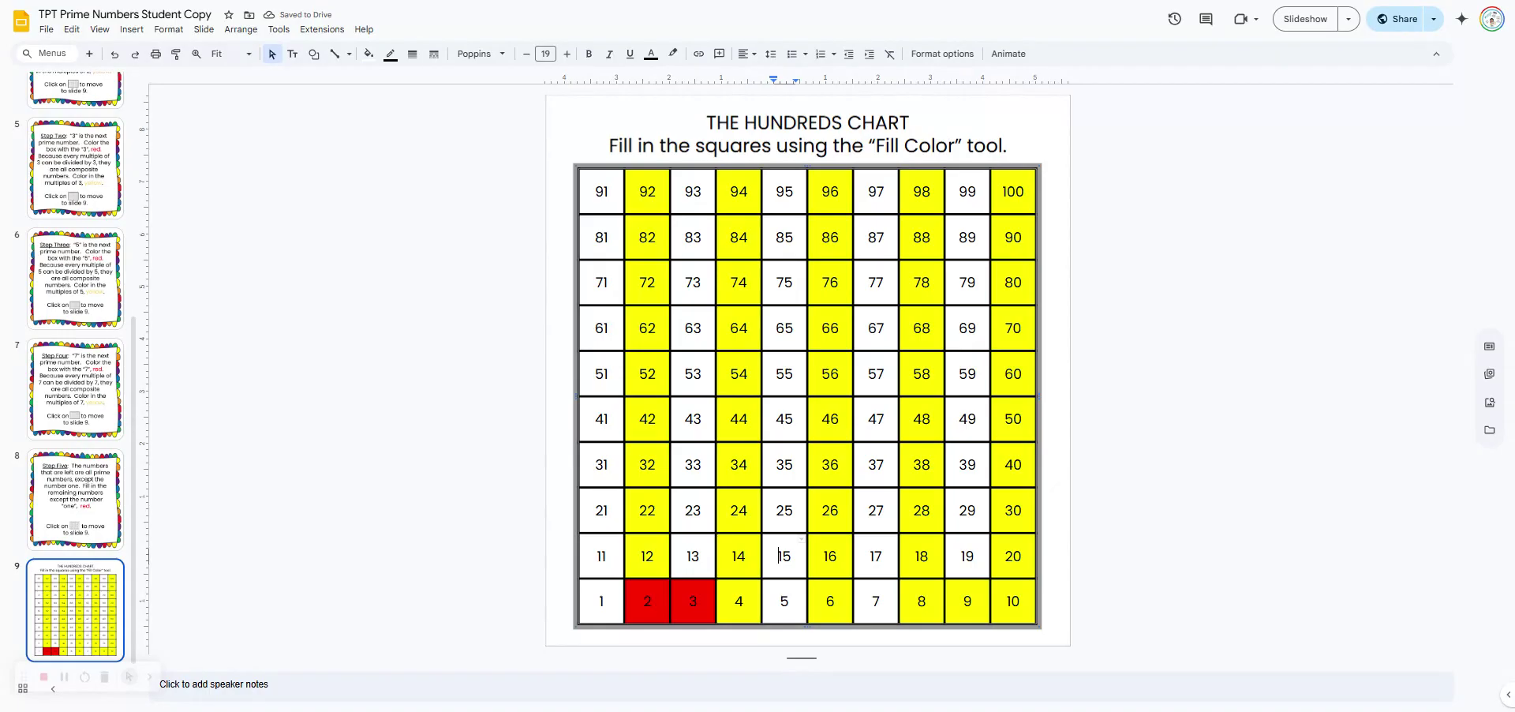
{"action": "left_click", "coordinate": [368, 54]}
Step: Fill square 15 yellow and return to the title slide
{"action": "left_click", "coordinate": [409, 200]}
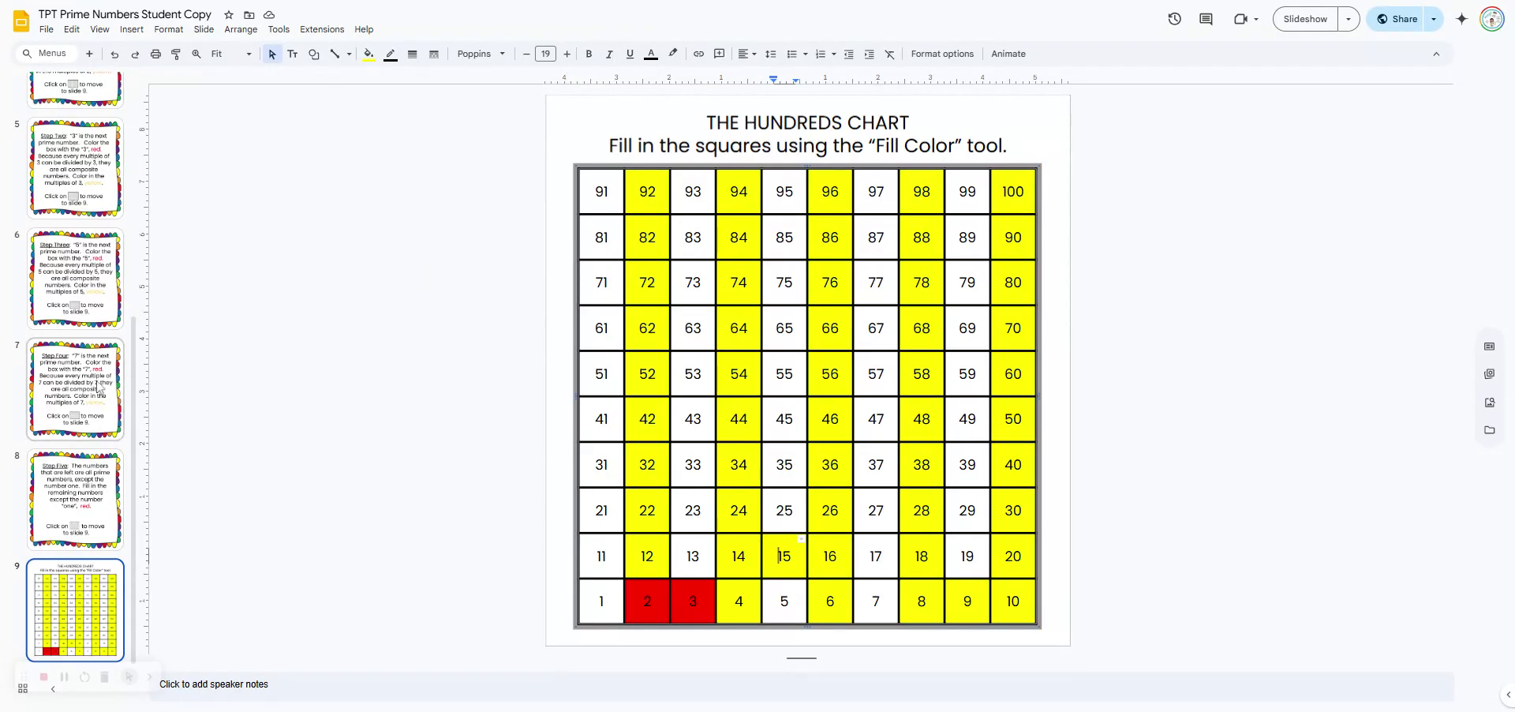
{"action": "scroll", "coordinate": [99, 387], "scroll_direction": "up", "scroll_amount": 5}
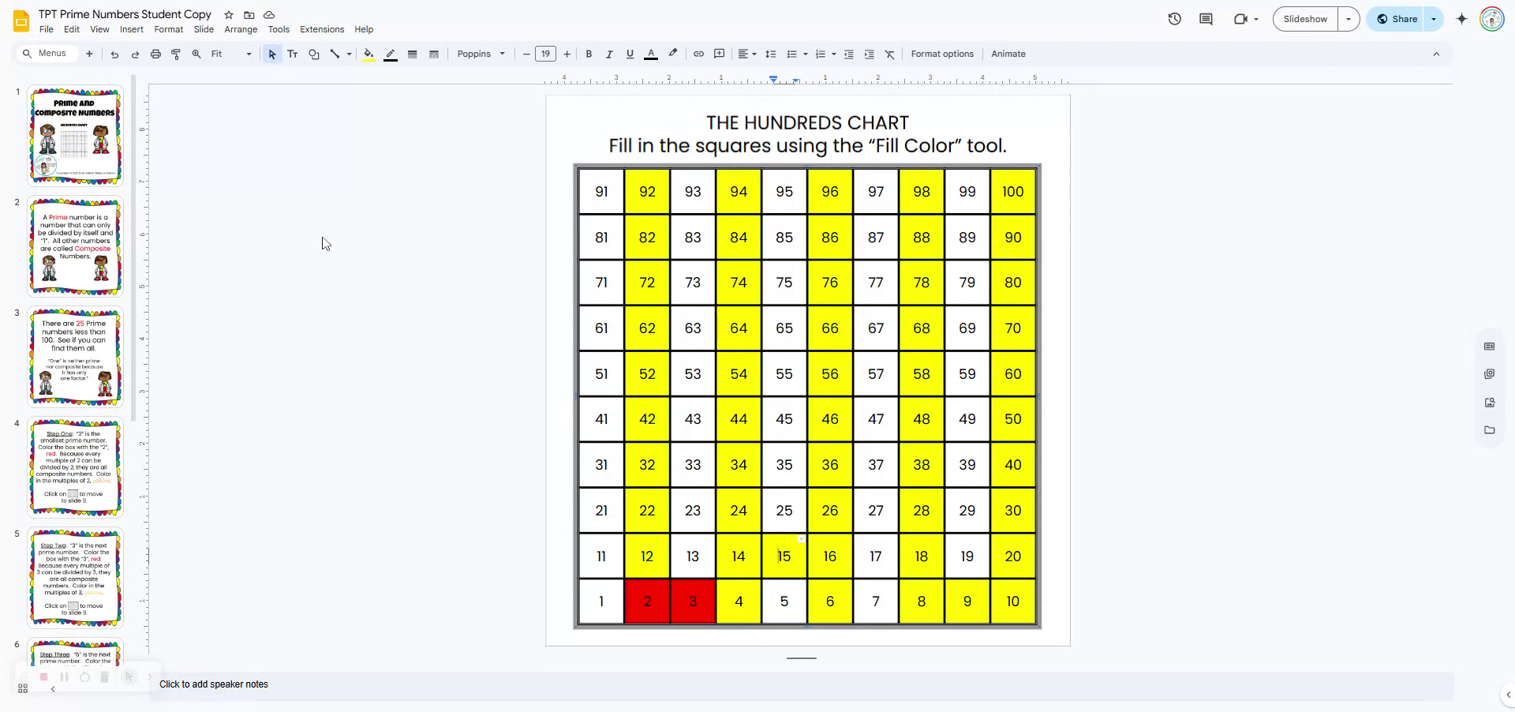
{"action": "left_click", "coordinate": [91, 144]}
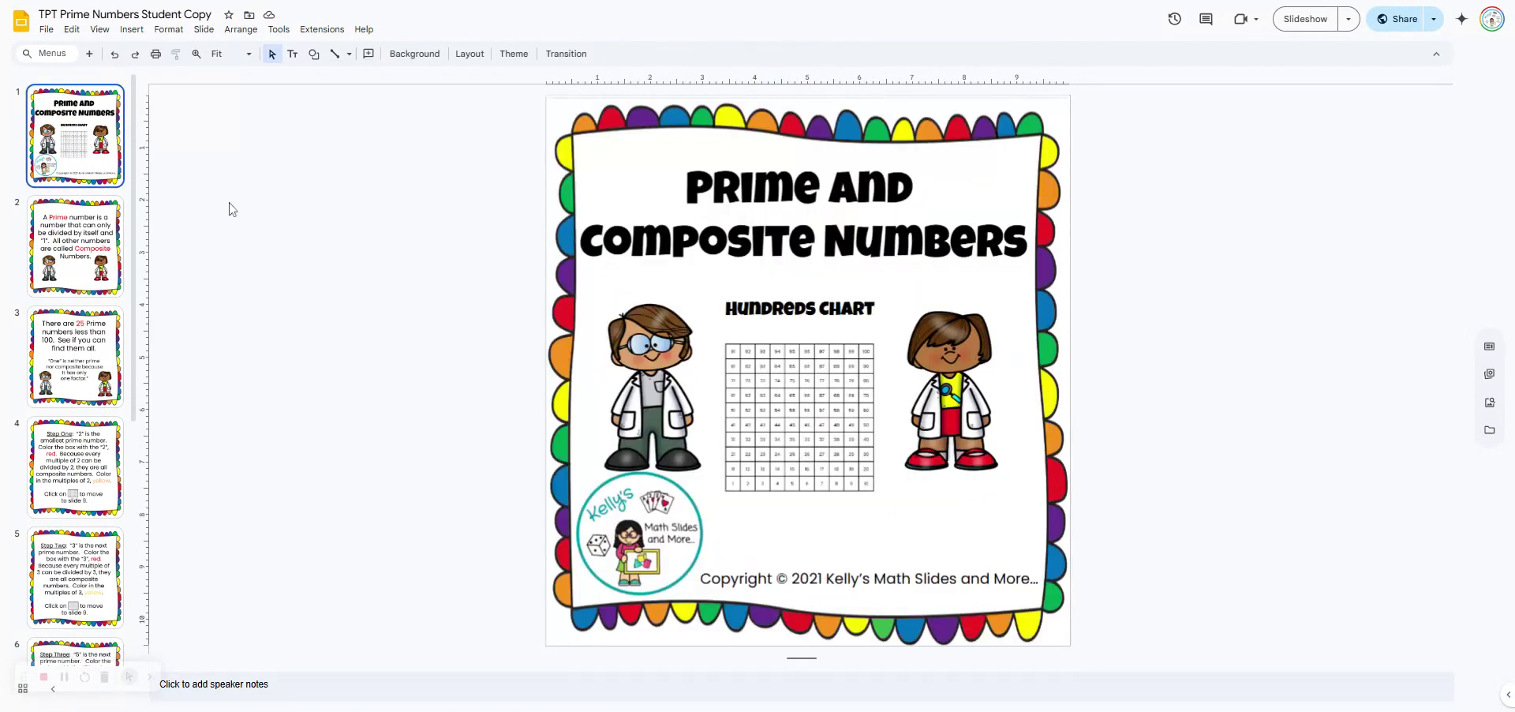